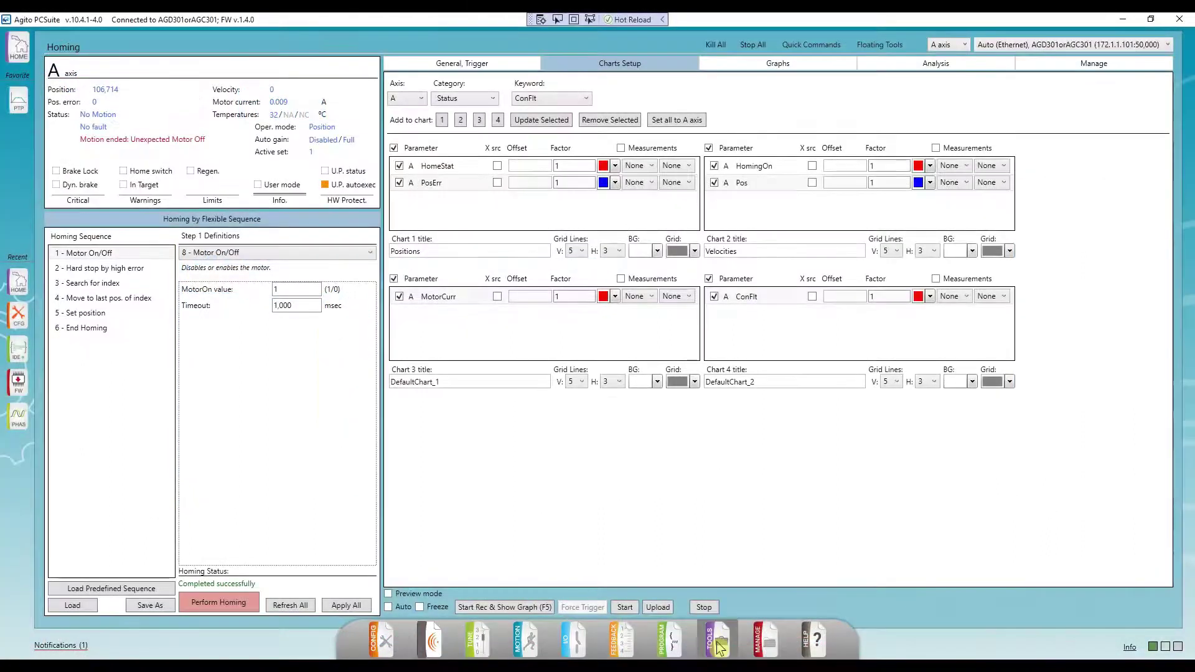
{"action": "mouse_move", "coordinate": [720, 647]}
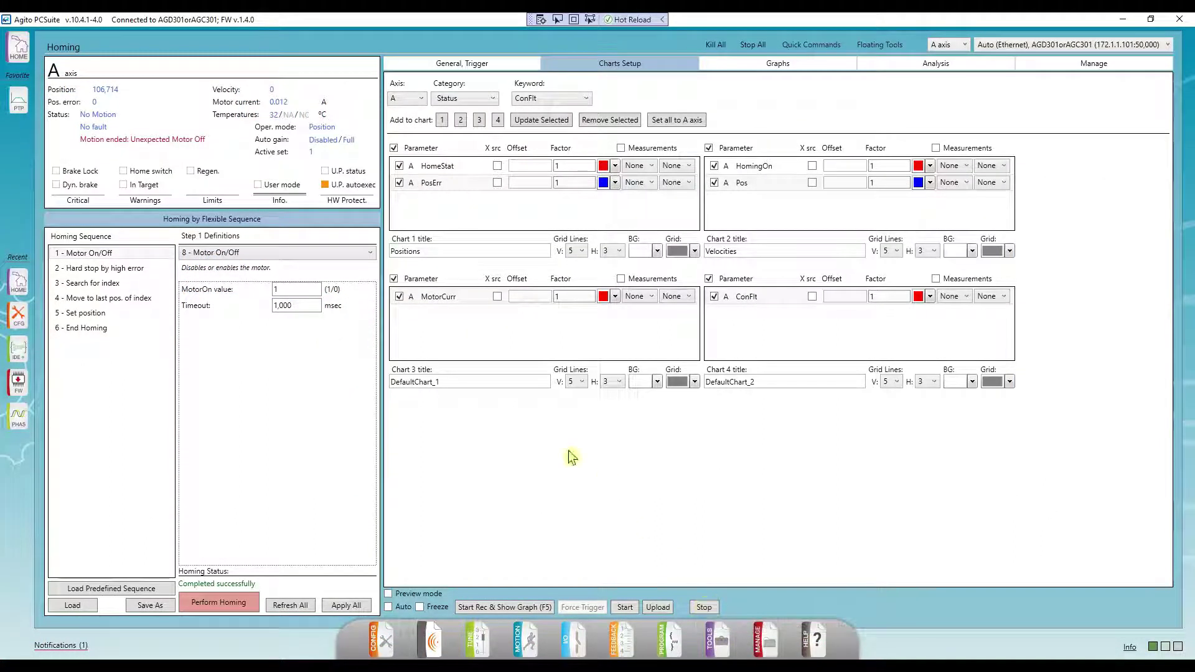
{"action": "right_click", "coordinate": [105, 254]}
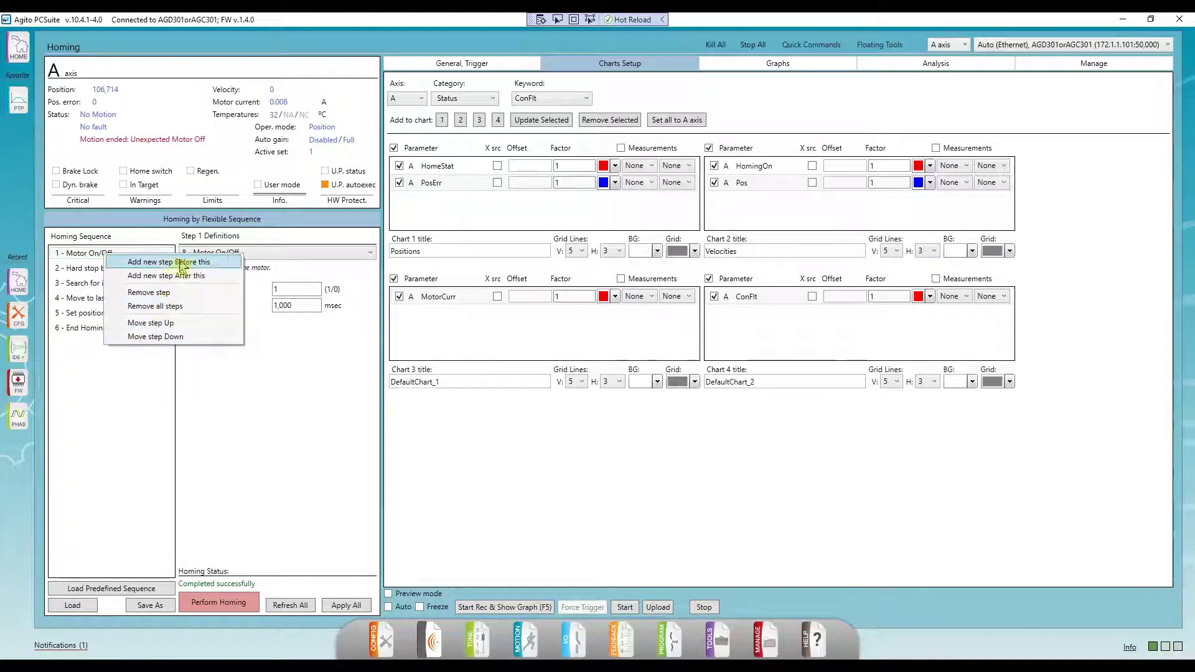
{"action": "left_click", "coordinate": [289, 253]}
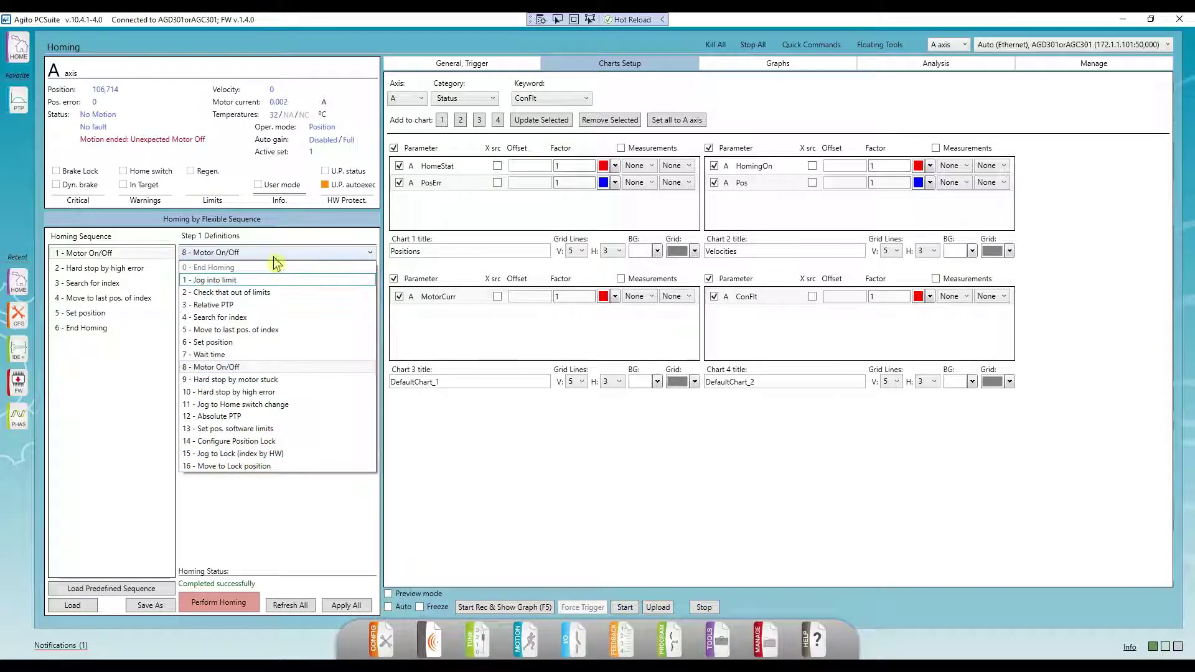
{"action": "key", "text": "Escape"}
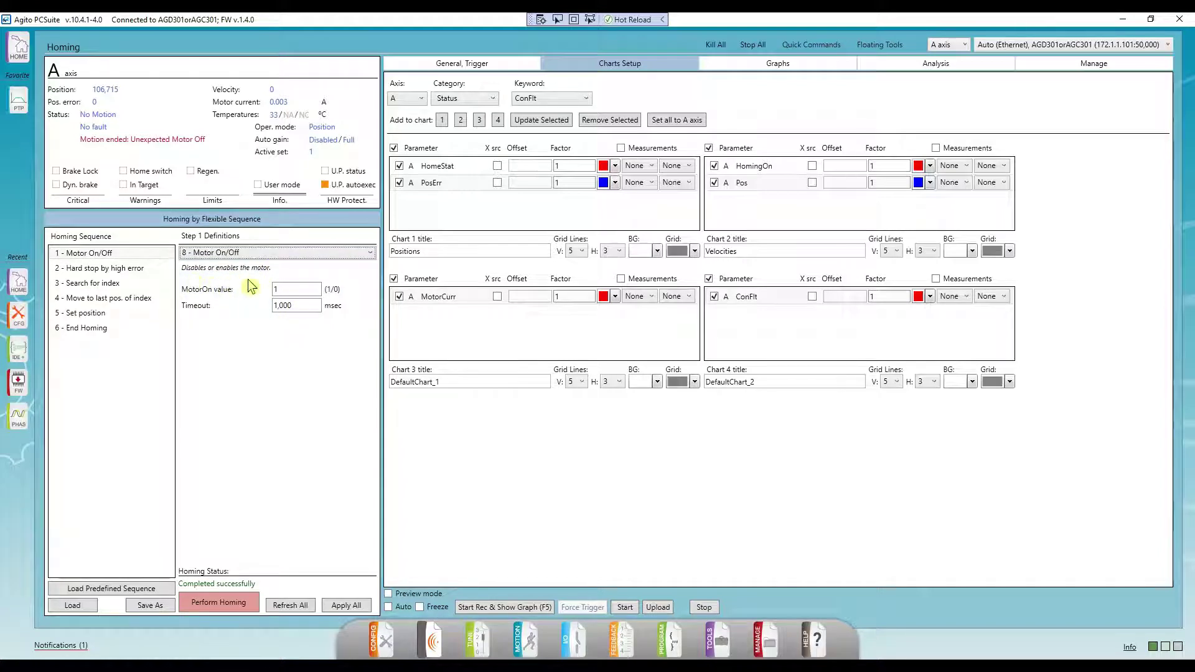
{"action": "double_click", "coordinate": [289, 304]}
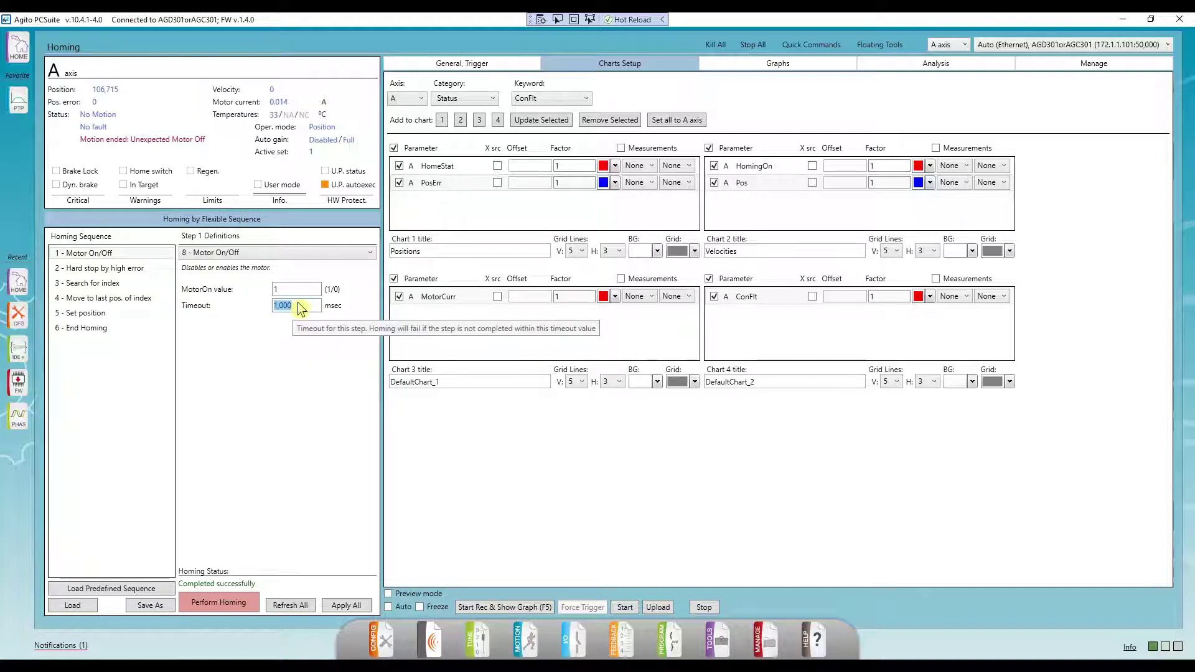
{"action": "left_click", "coordinate": [302, 307]}
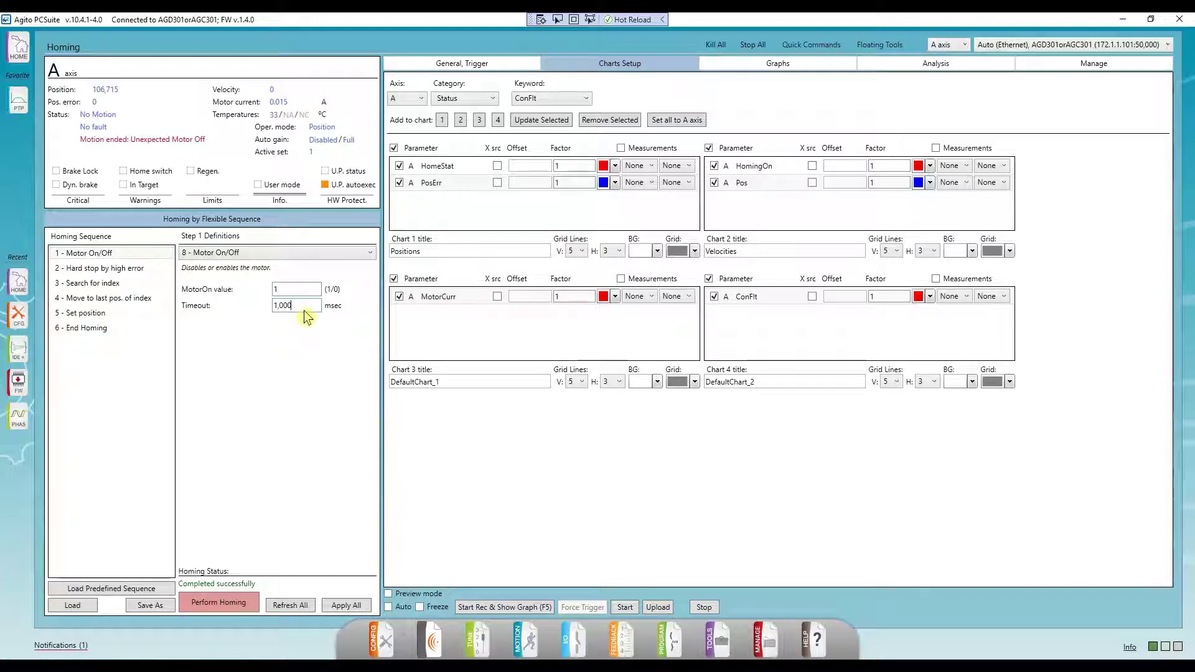
Change homing step 1 from Jog into limit to 11 - Jog to Home switch change
{"action": "left_click", "coordinate": [290, 254]}
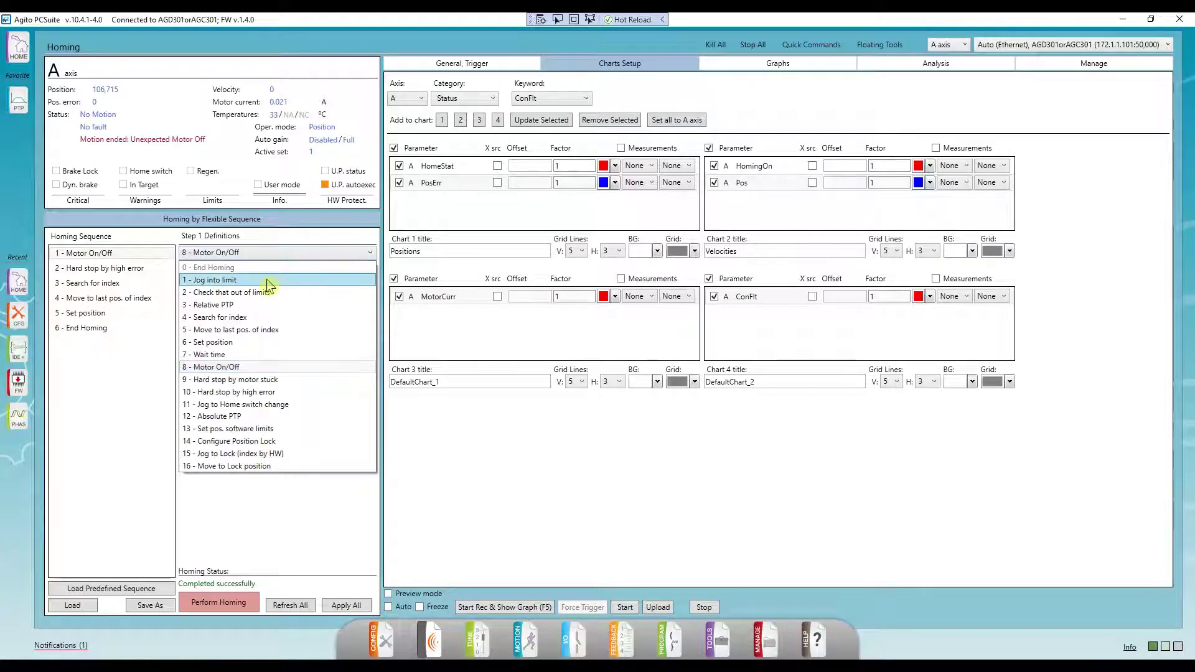
{"action": "left_click", "coordinate": [267, 279]}
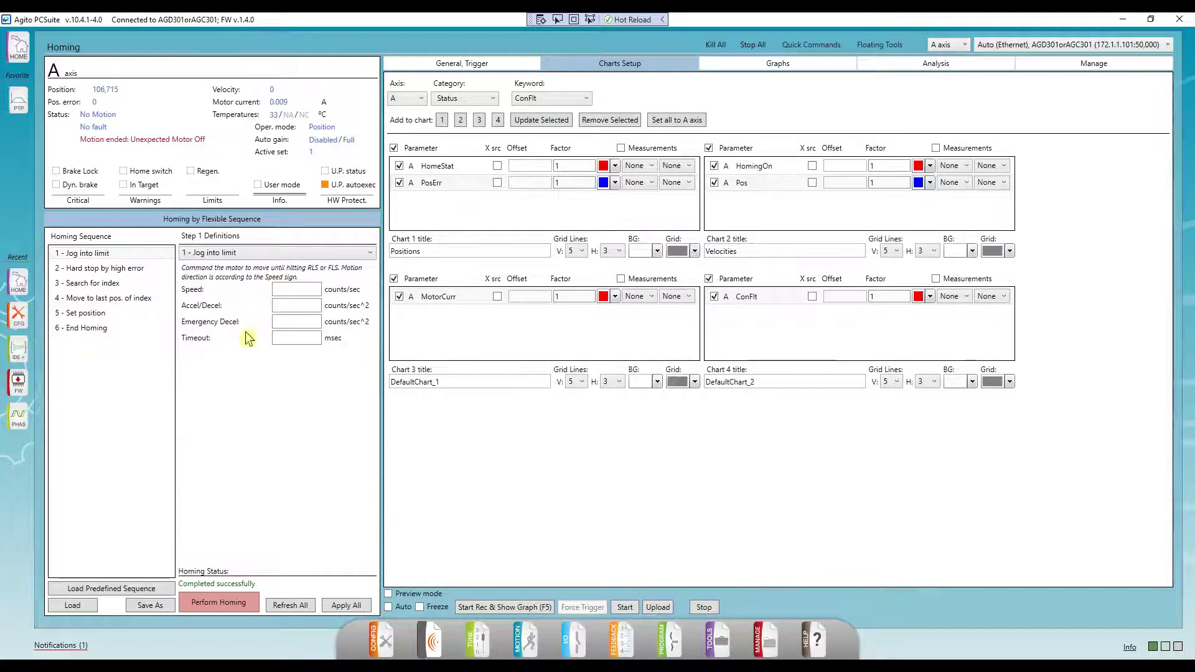
{"action": "left_click", "coordinate": [288, 339]}
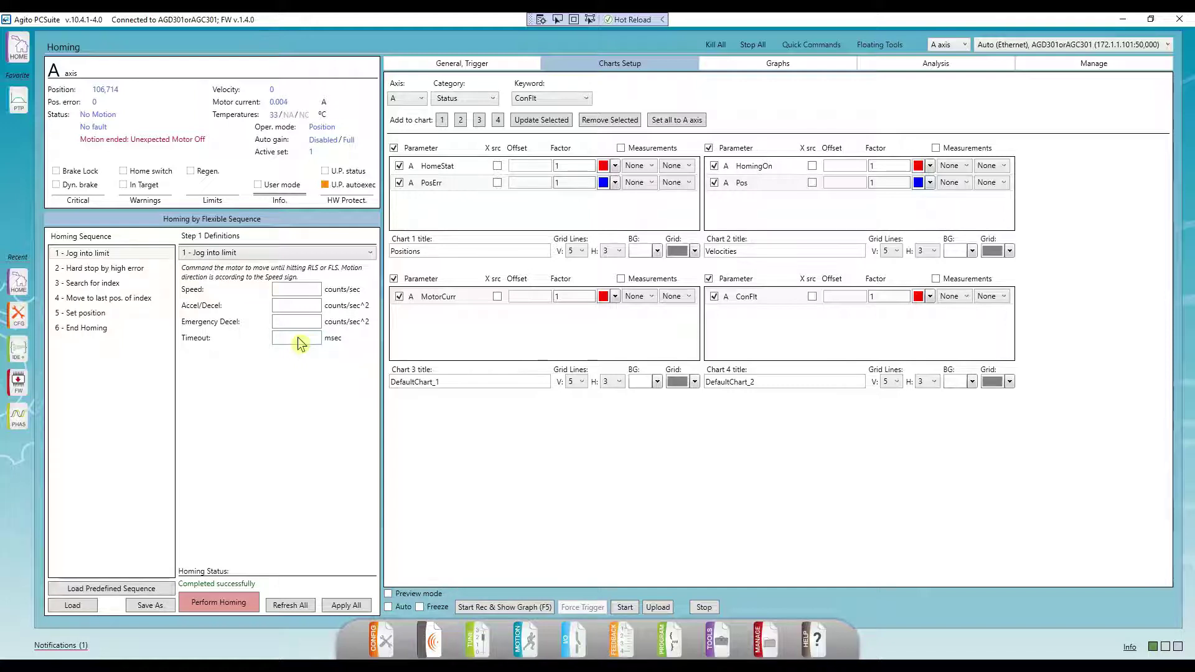
{"action": "left_click", "coordinate": [280, 252]}
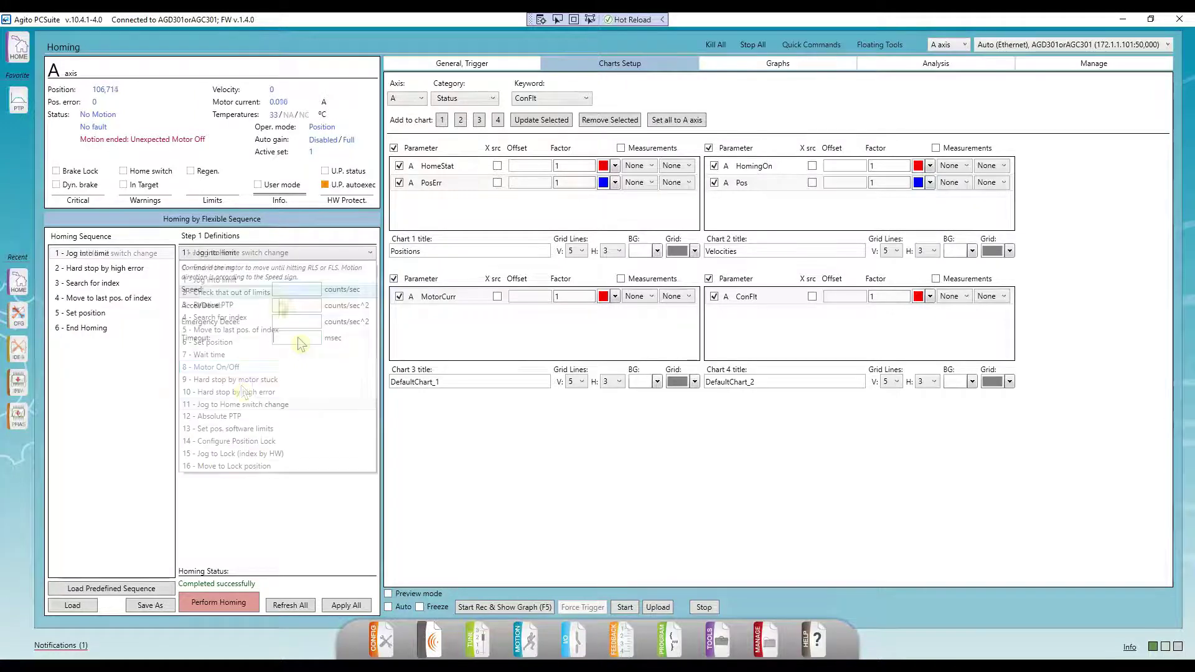
{"action": "left_click", "coordinate": [228, 405]}
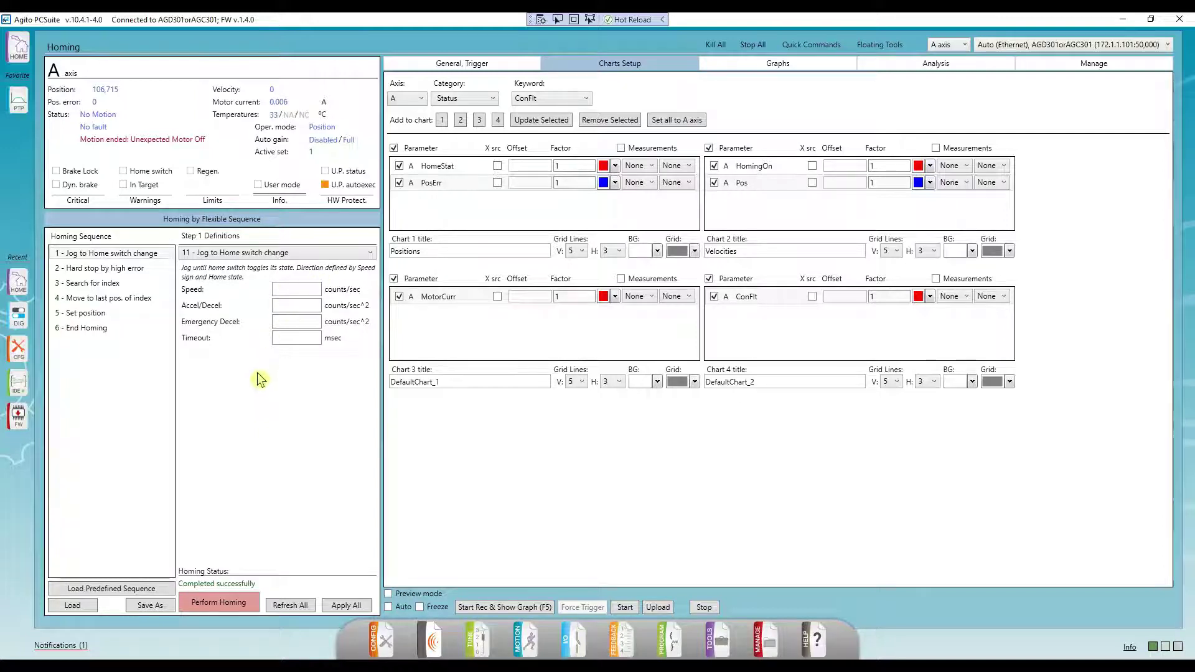
{"action": "left_click", "coordinate": [561, 635]}
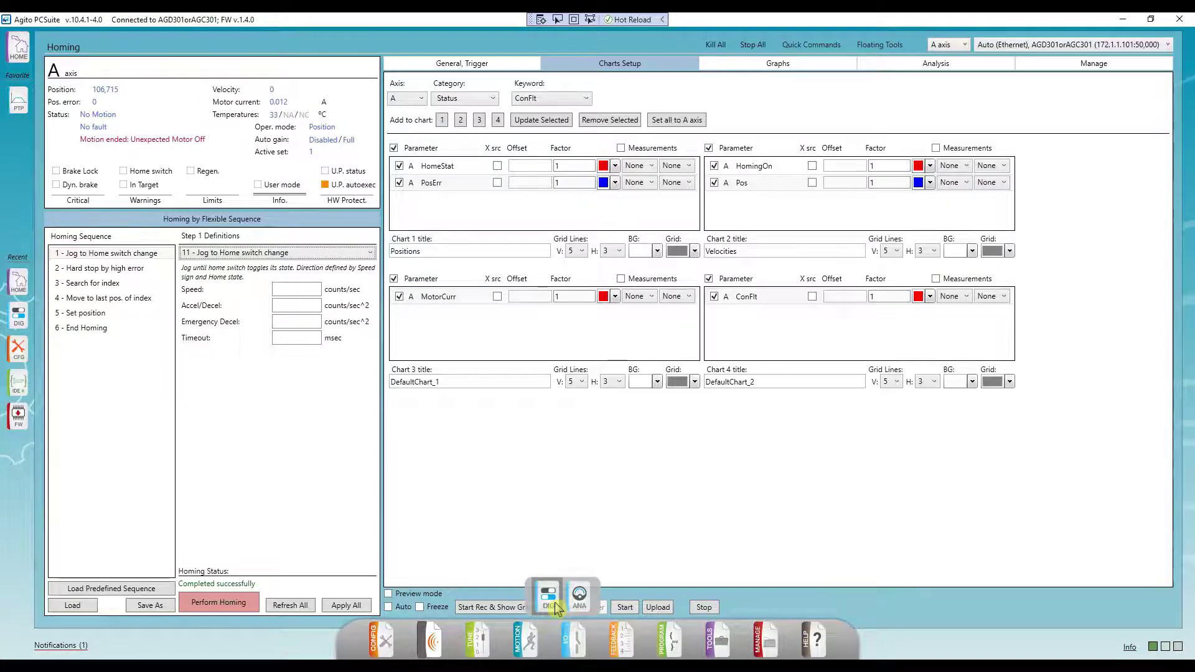
{"action": "left_click", "coordinate": [552, 603]}
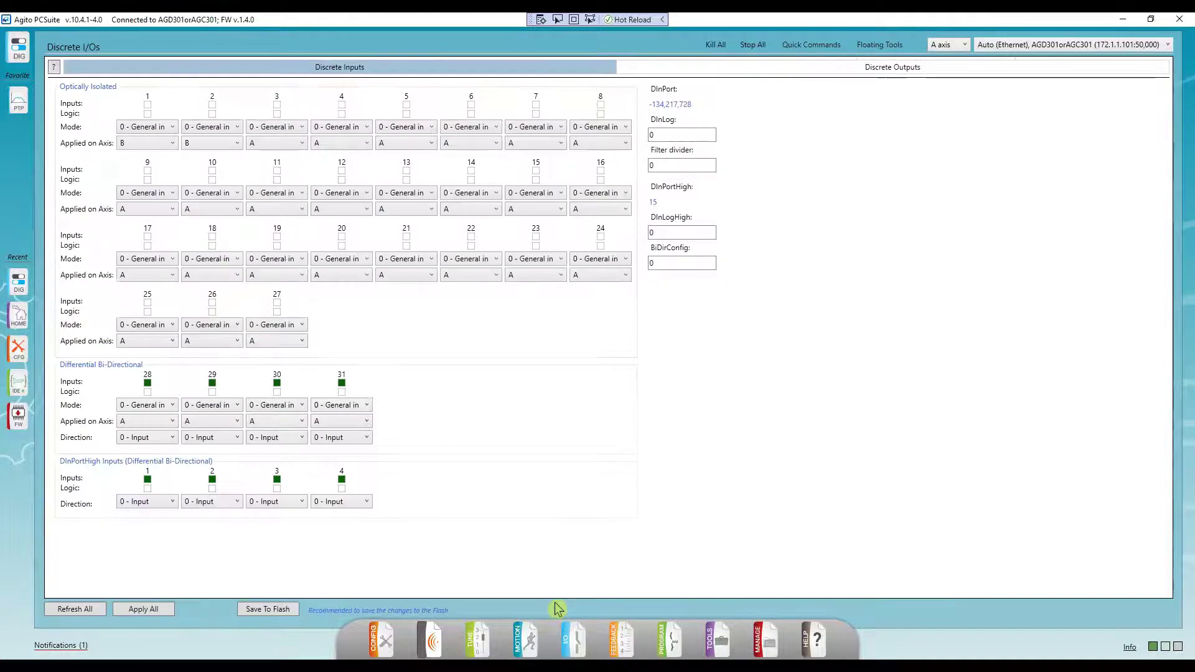
{"action": "left_click", "coordinate": [163, 128]}
{"action": "scroll", "coordinate": [161, 200], "scroll_direction": "down", "scroll_amount": 3}
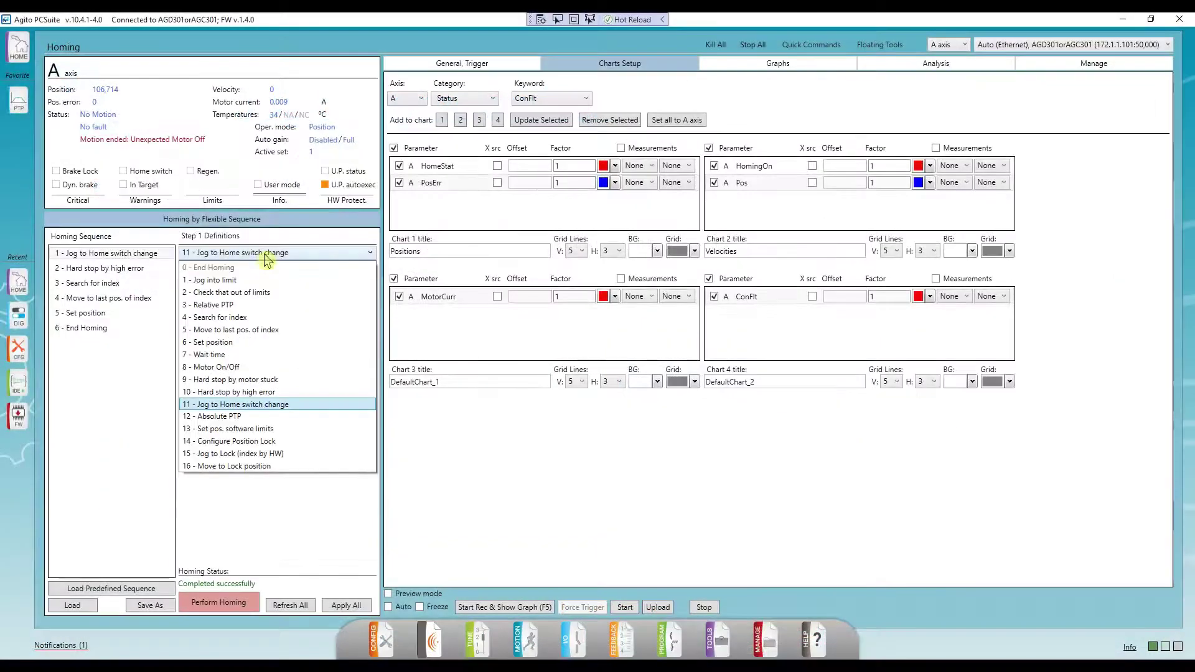
Make homing step 1 a 14 - Configure Position Lock step and begin its lock source setup
{"action": "left_click", "coordinate": [240, 441]}
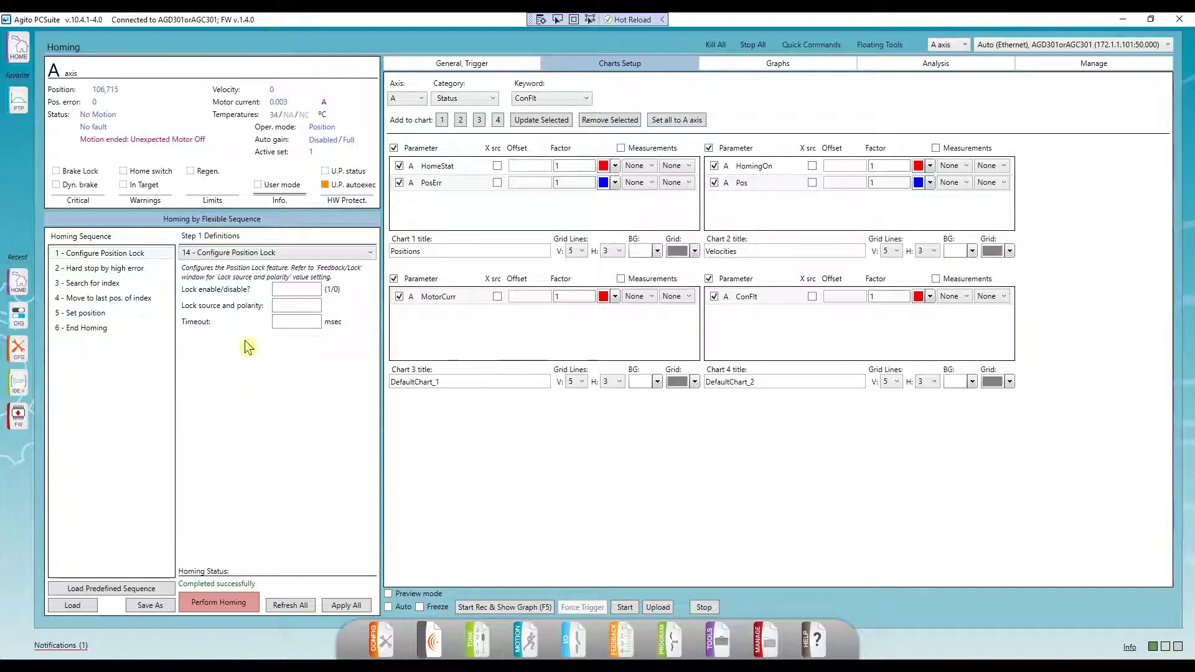
{"action": "left_click", "coordinate": [307, 310]}
{"action": "mouse_move", "coordinate": [619, 650]}
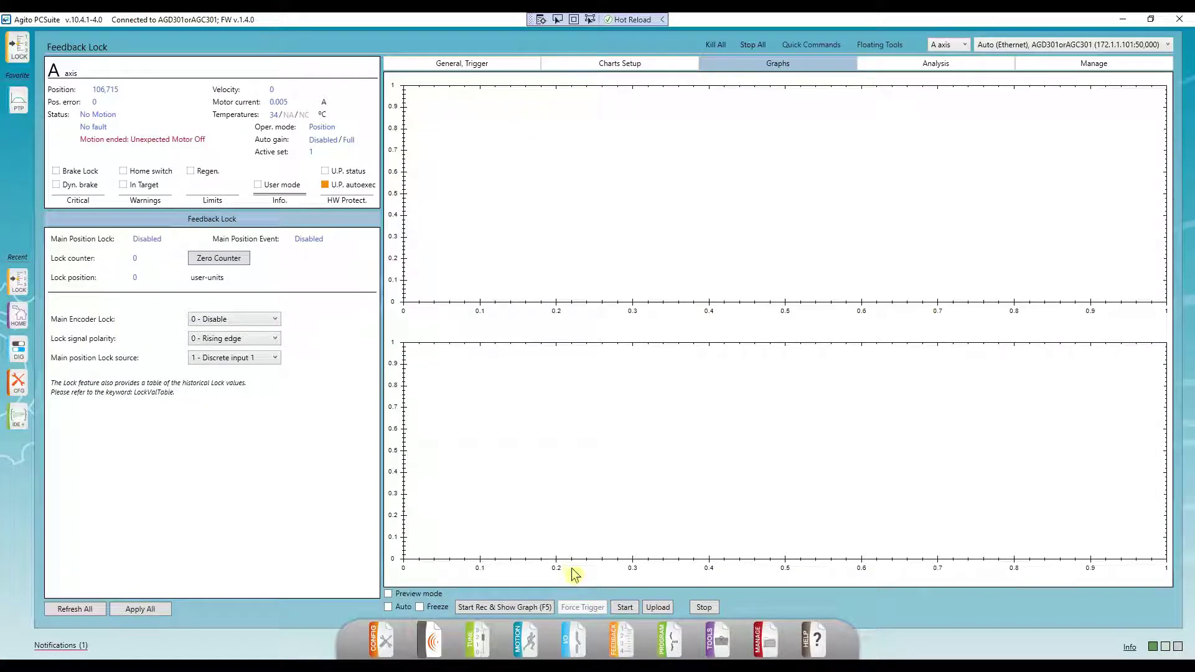
Set the main position lock source to 31 - B axis index, keeping Rising edge polarity
{"action": "left_click", "coordinate": [260, 359]}
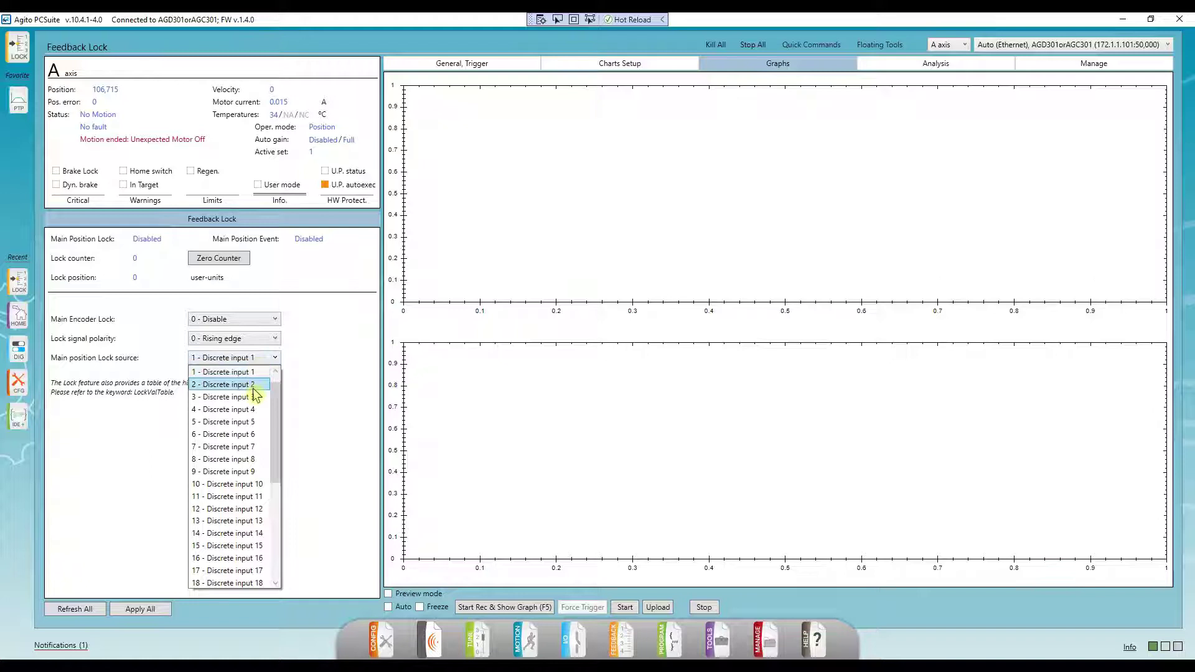
{"action": "left_click", "coordinate": [252, 386]}
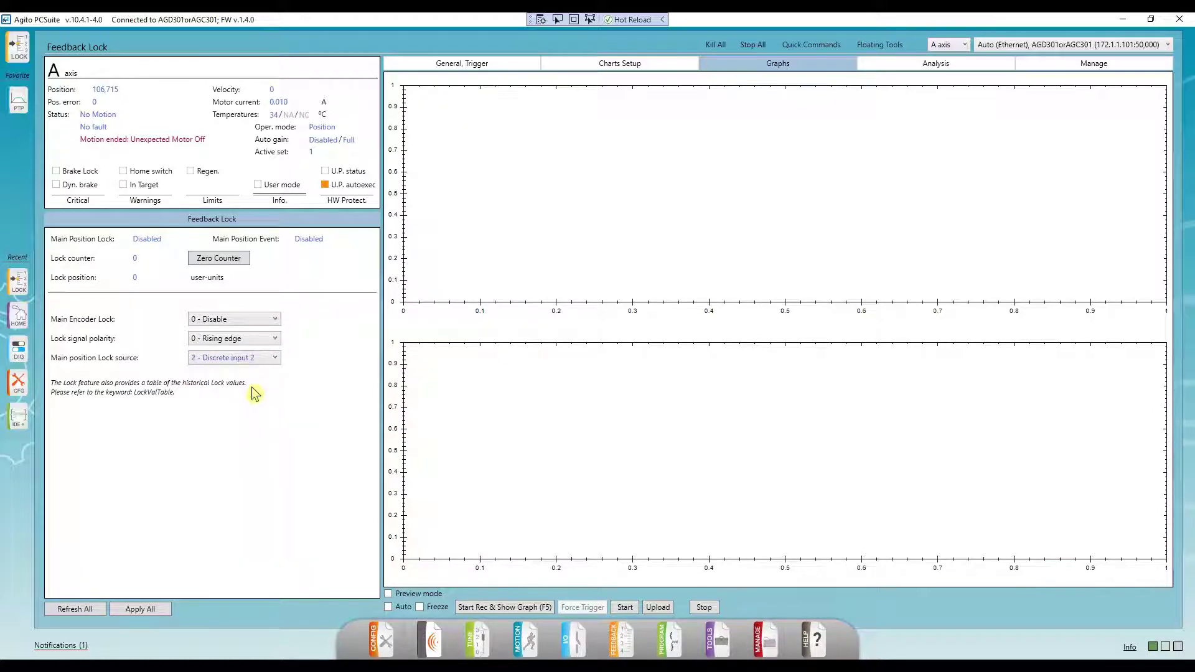
{"action": "left_click", "coordinate": [239, 340]}
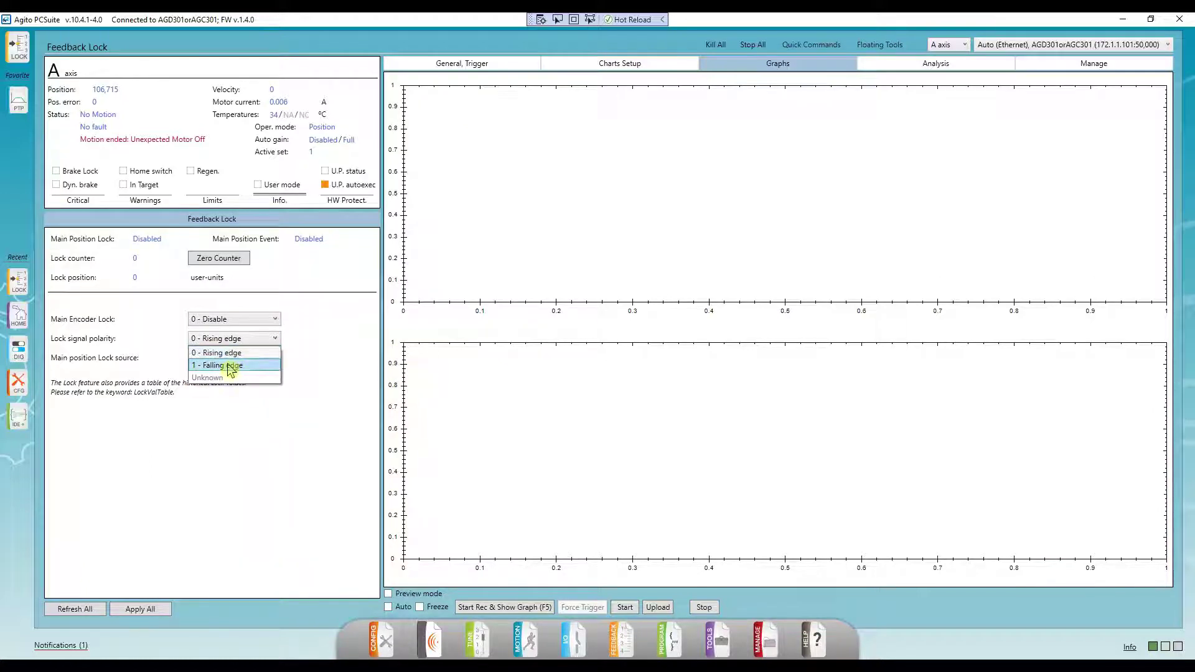
{"action": "left_click", "coordinate": [315, 336]}
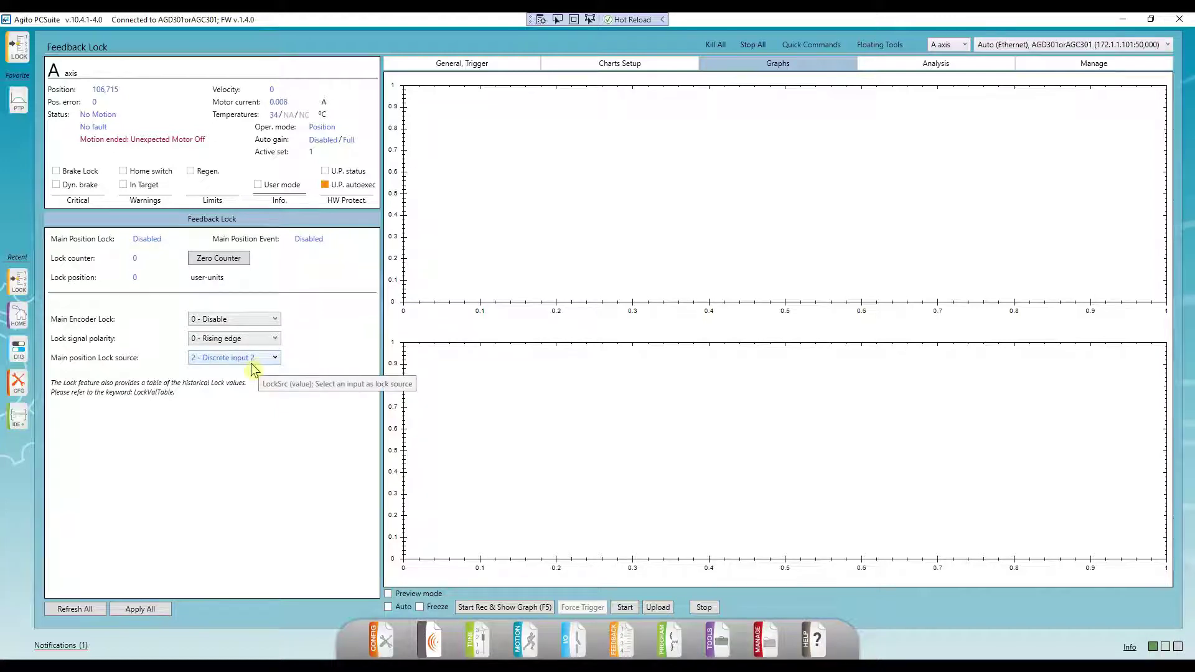
{"action": "left_click", "coordinate": [274, 358]}
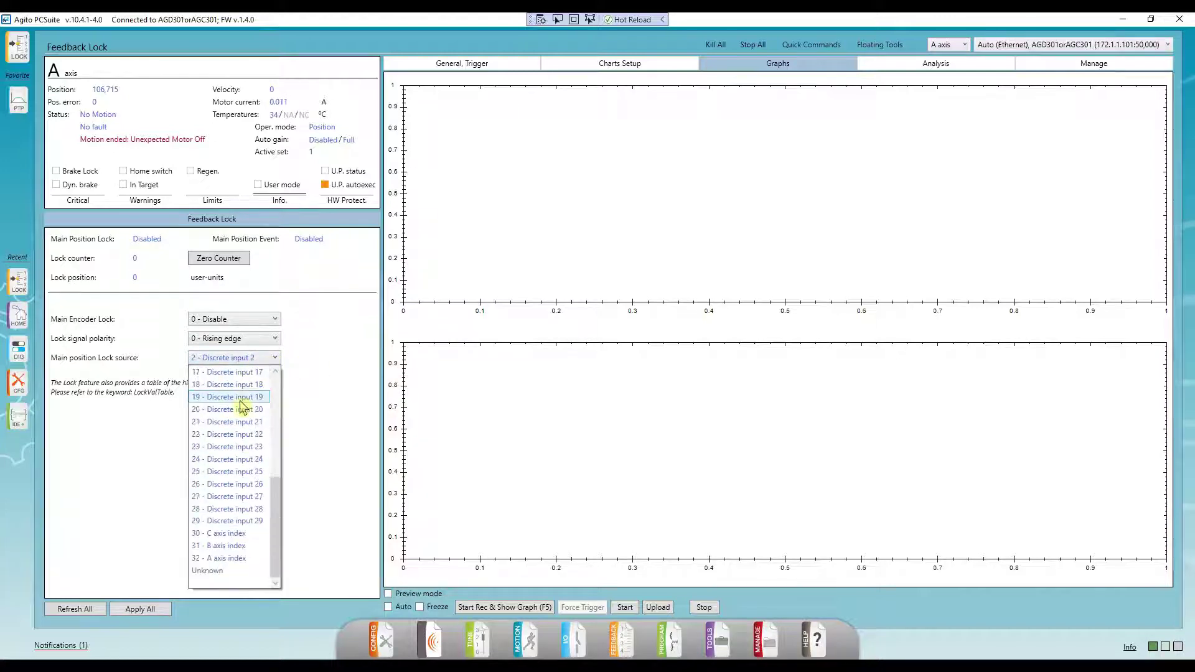
{"action": "left_click", "coordinate": [230, 548]}
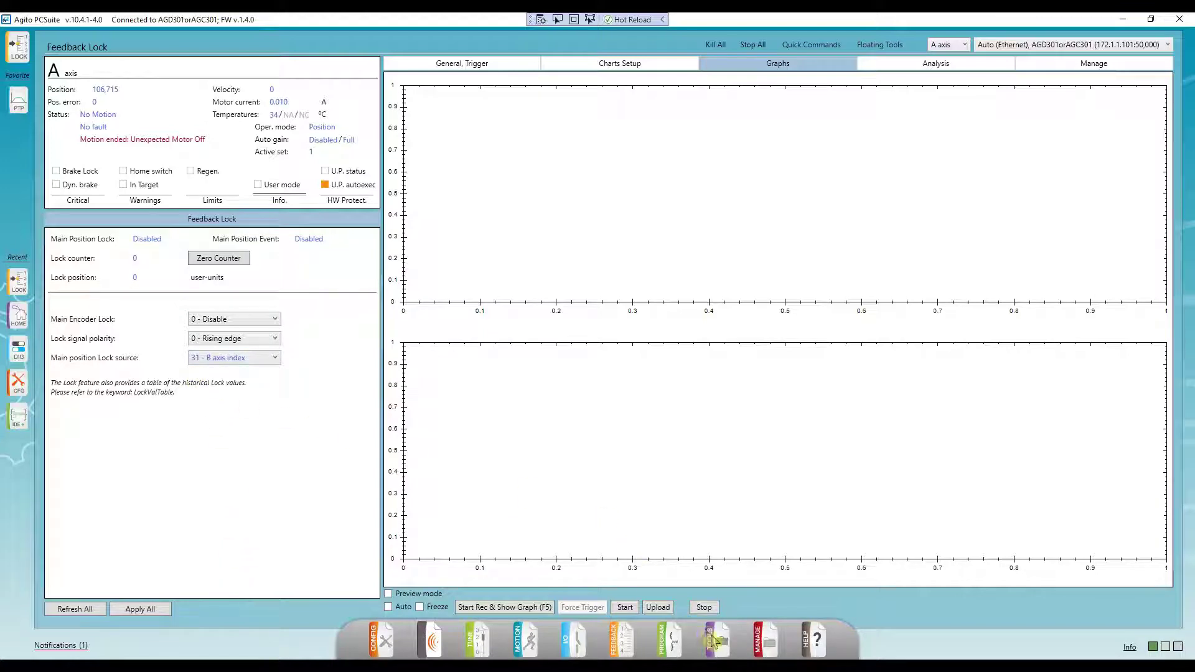
{"action": "left_click", "coordinate": [688, 596]}
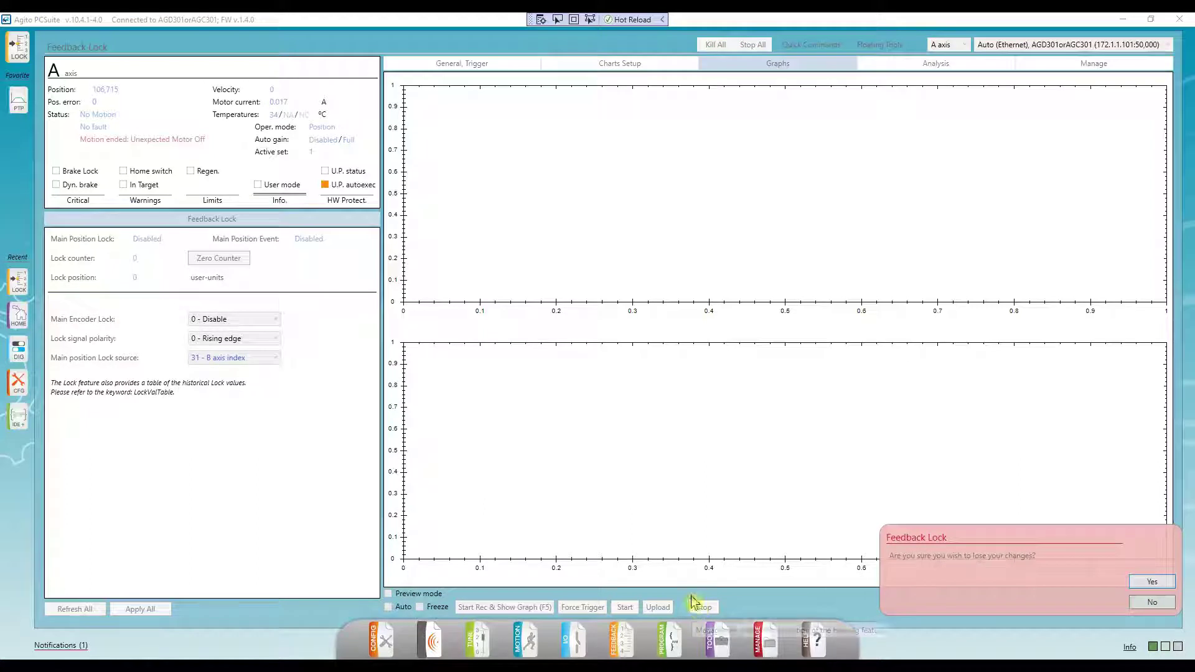
Discard the Feedback Lock changes and make step 1 a 15 - Jog to Lock (index by HW) step
{"action": "left_click", "coordinate": [1151, 582]}
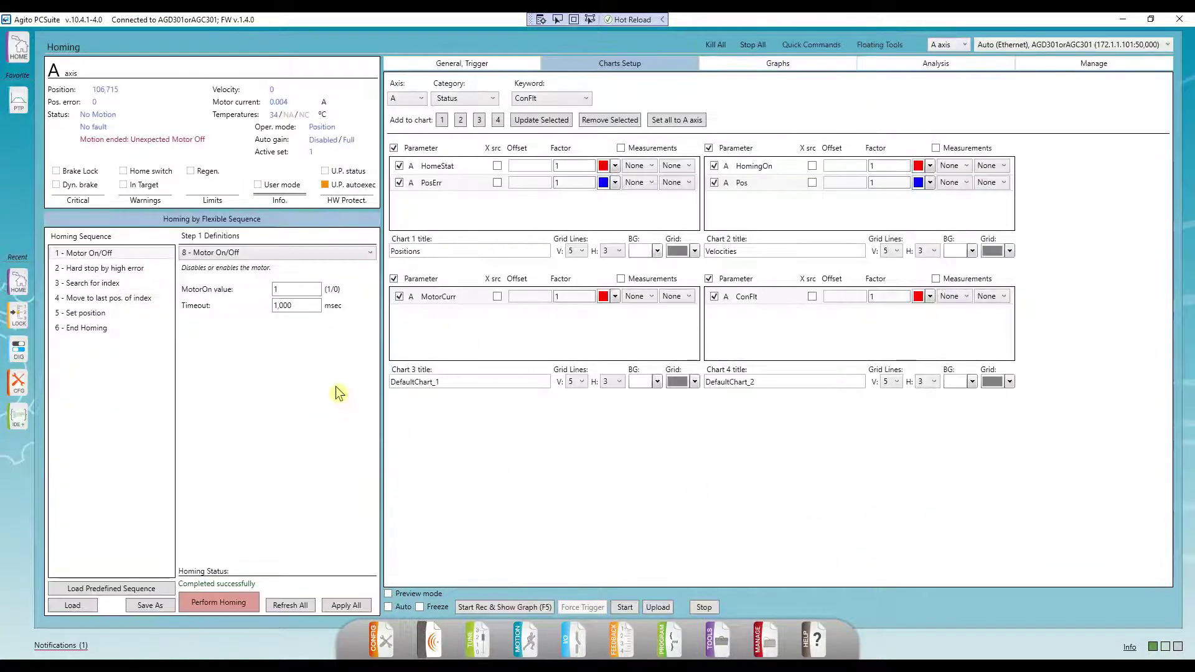
{"action": "left_click", "coordinate": [304, 255]}
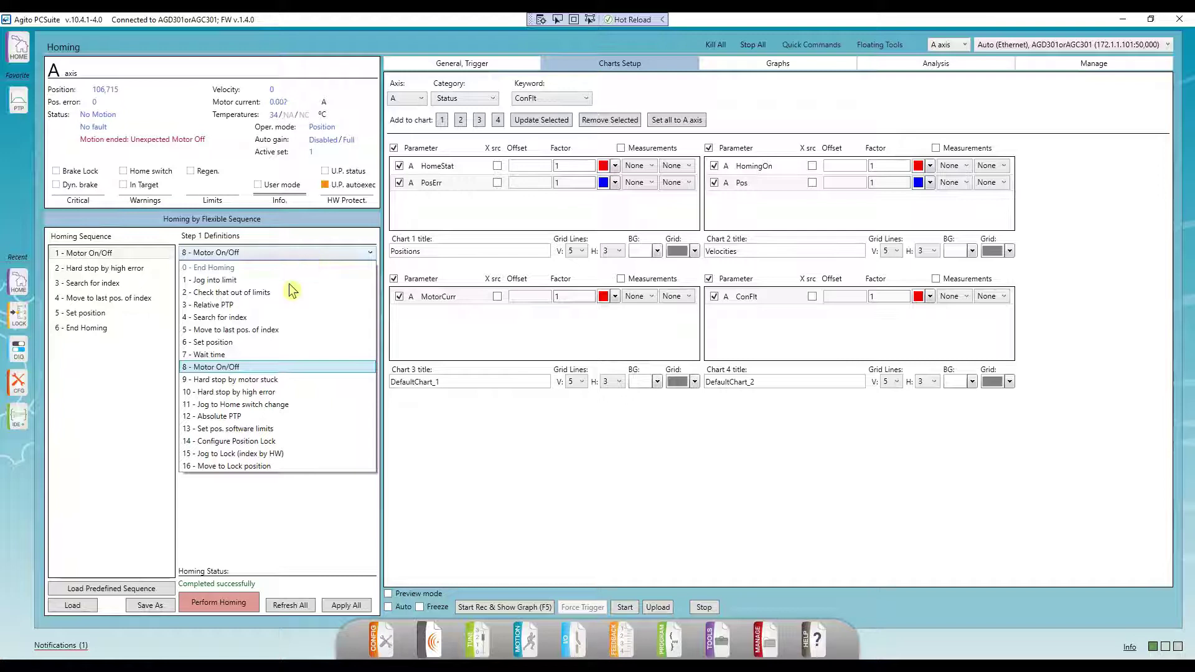
{"action": "left_click", "coordinate": [248, 453]}
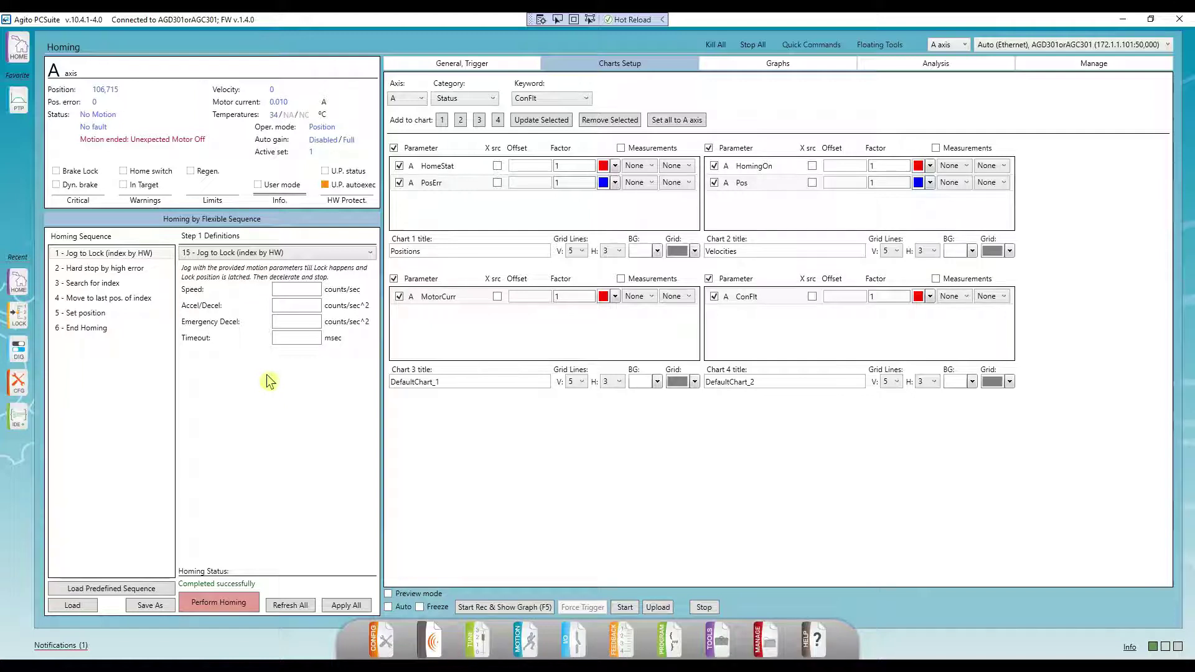
Overwrite the sequence with the predefined 'Move in Negative Direction to Hardstop then to Index'
{"action": "left_click", "coordinate": [125, 589]}
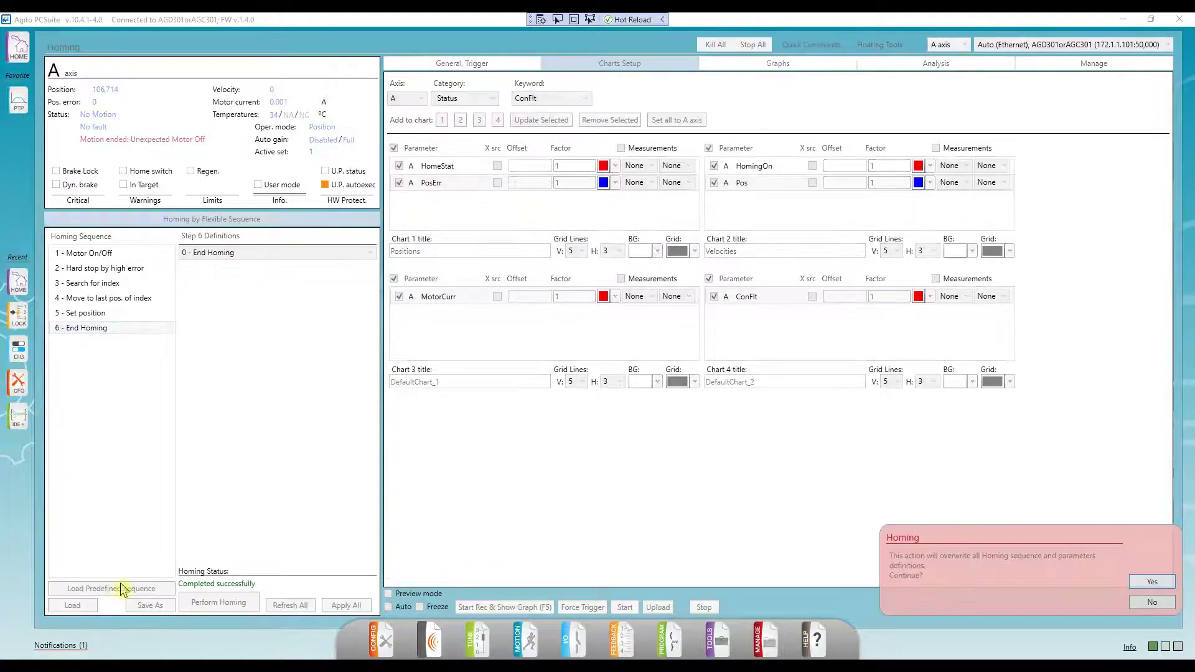
{"action": "left_click", "coordinate": [1152, 582]}
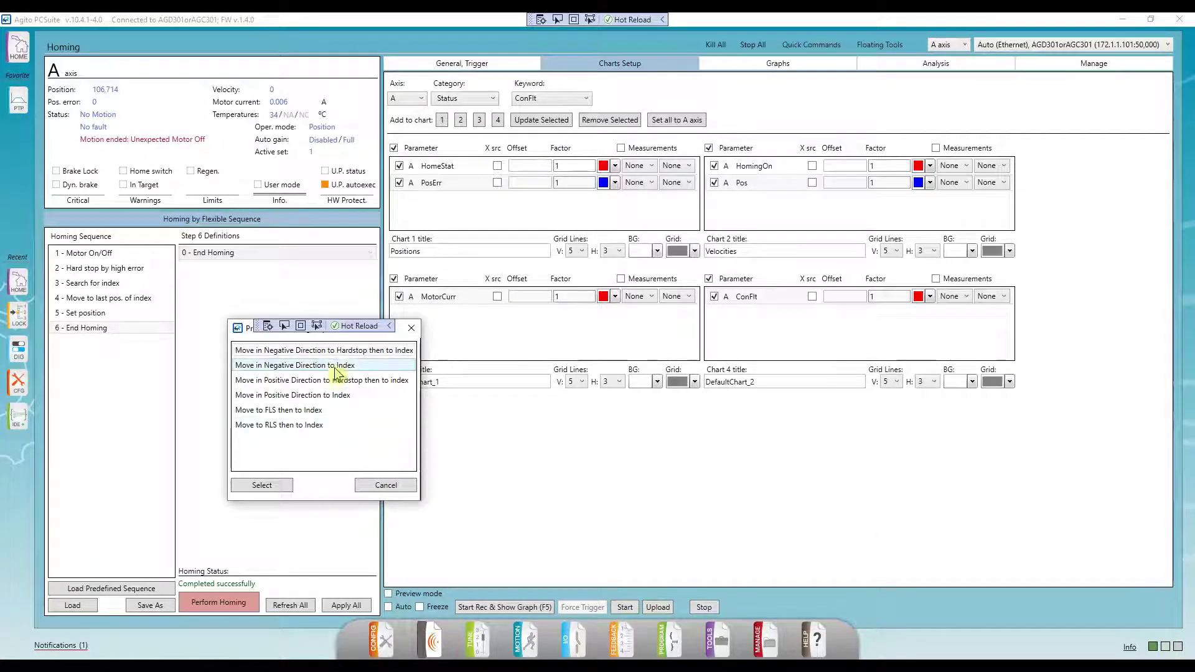
{"action": "double_click", "coordinate": [343, 356]}
{"action": "key", "text": "Up"}
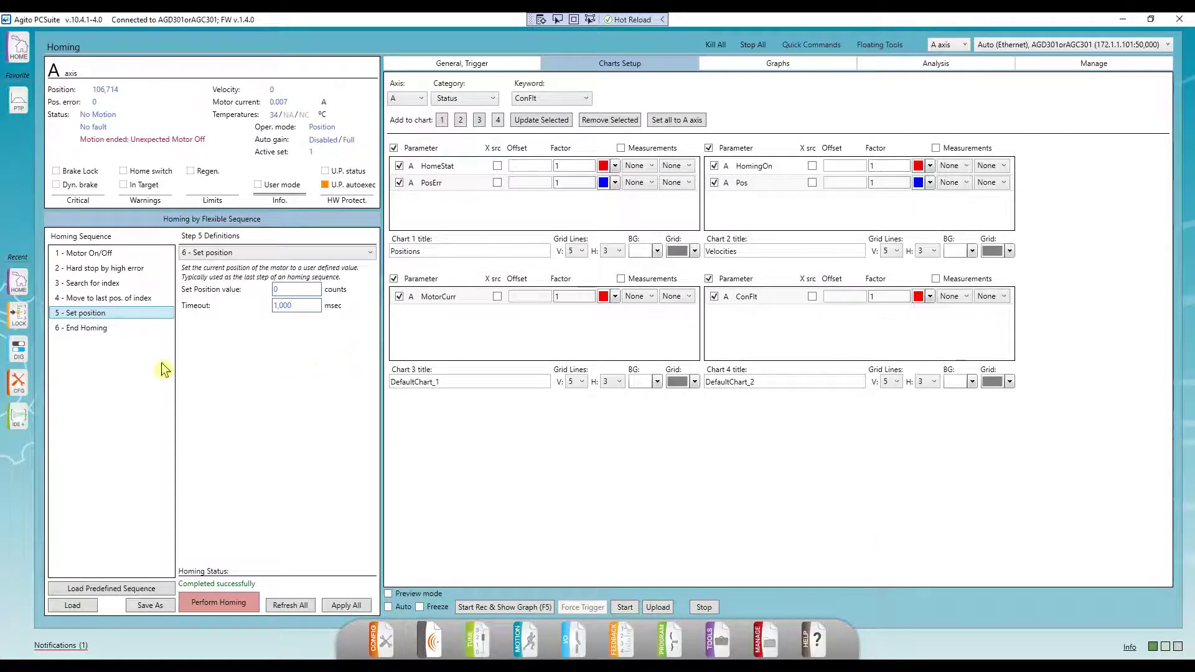
Set the hard stop acceleration to 500,000 and the index search speed to 8,000
{"action": "left_click", "coordinate": [119, 269]}
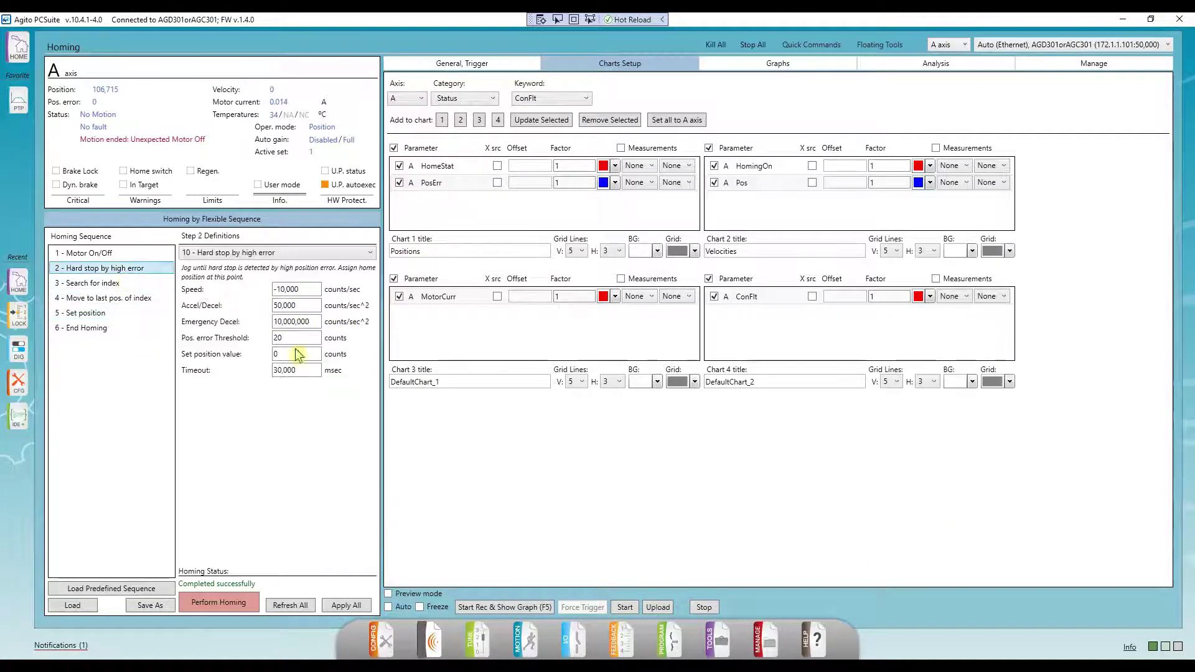
{"action": "left_click", "coordinate": [134, 284]}
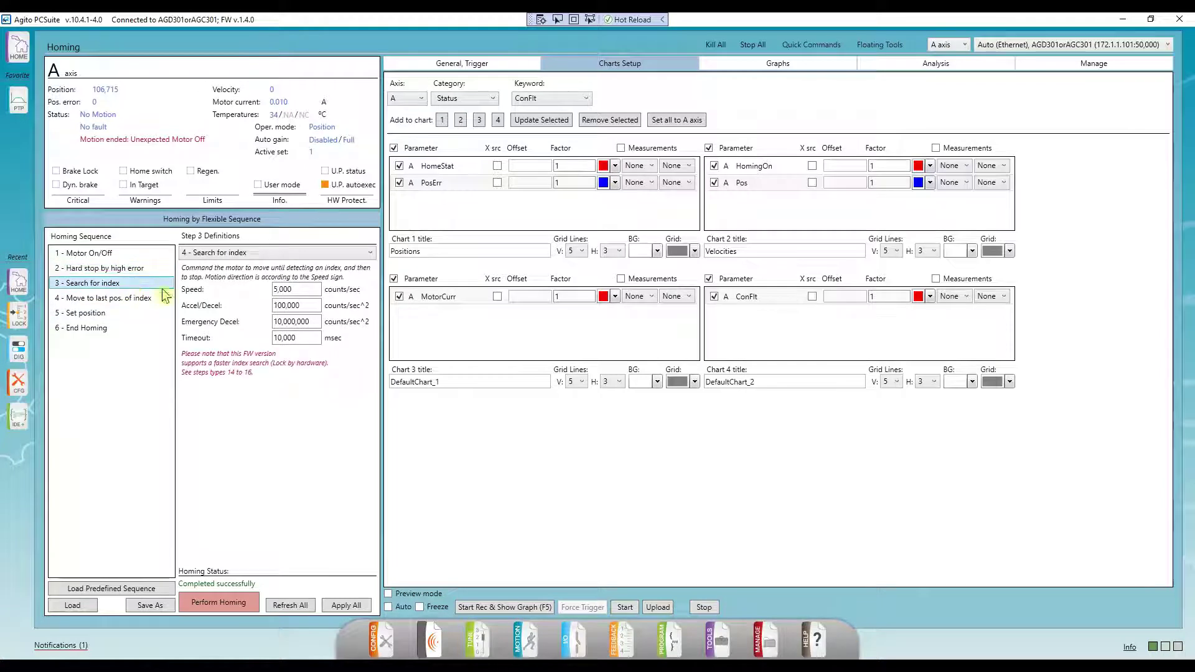
{"action": "left_click", "coordinate": [102, 299]}
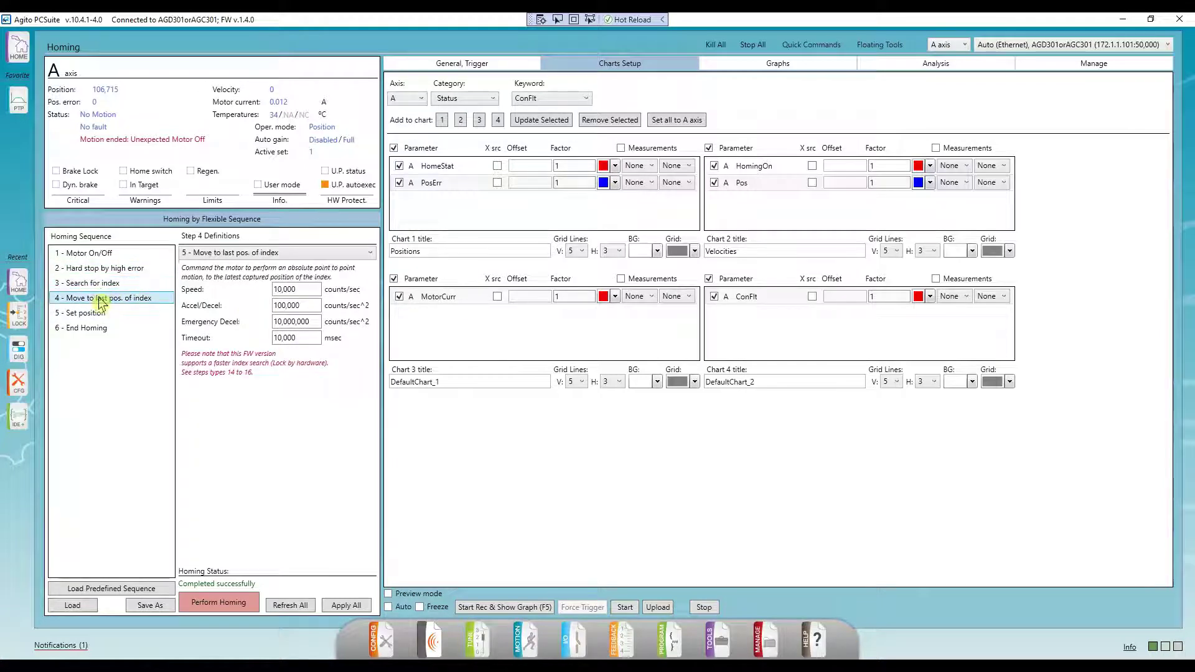
{"action": "left_click", "coordinate": [118, 269]}
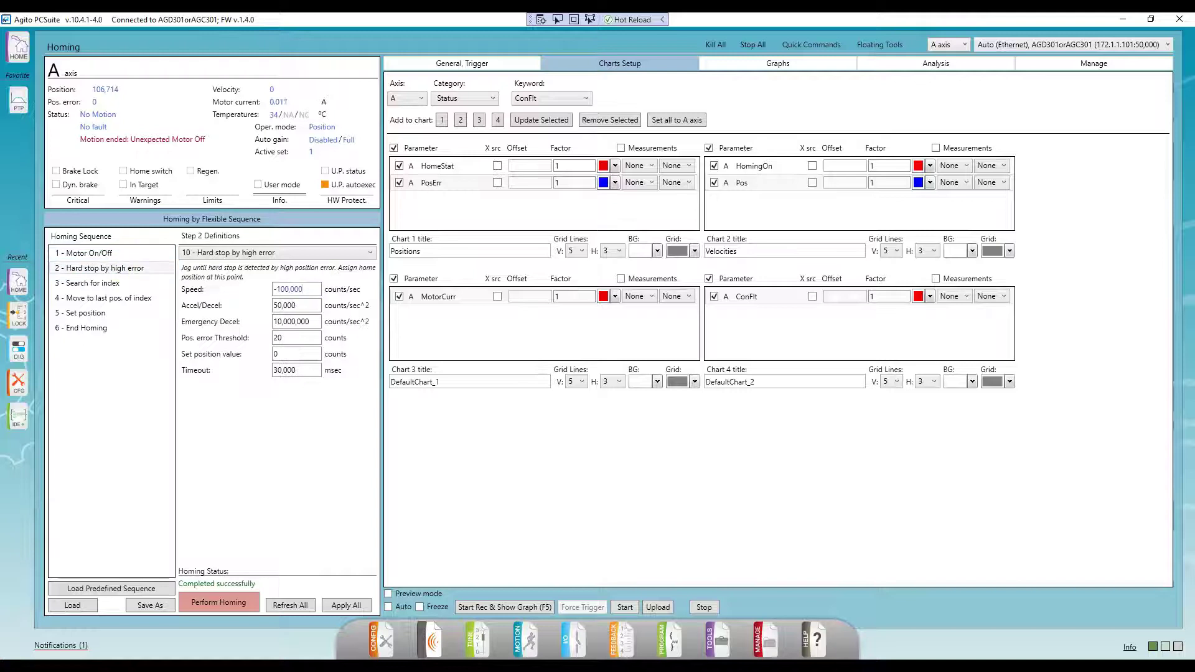
{"action": "left_click", "coordinate": [312, 311]}
{"action": "left_click", "coordinate": [93, 283]}
{"action": "double_click", "coordinate": [296, 292]}
{"action": "type", "text": "508"}
Review the hard stop step's error threshold, set position 0 and timeout values
{"action": "left_click", "coordinate": [99, 298]}
{"action": "left_click", "coordinate": [84, 313]}
{"action": "left_click", "coordinate": [102, 328]}
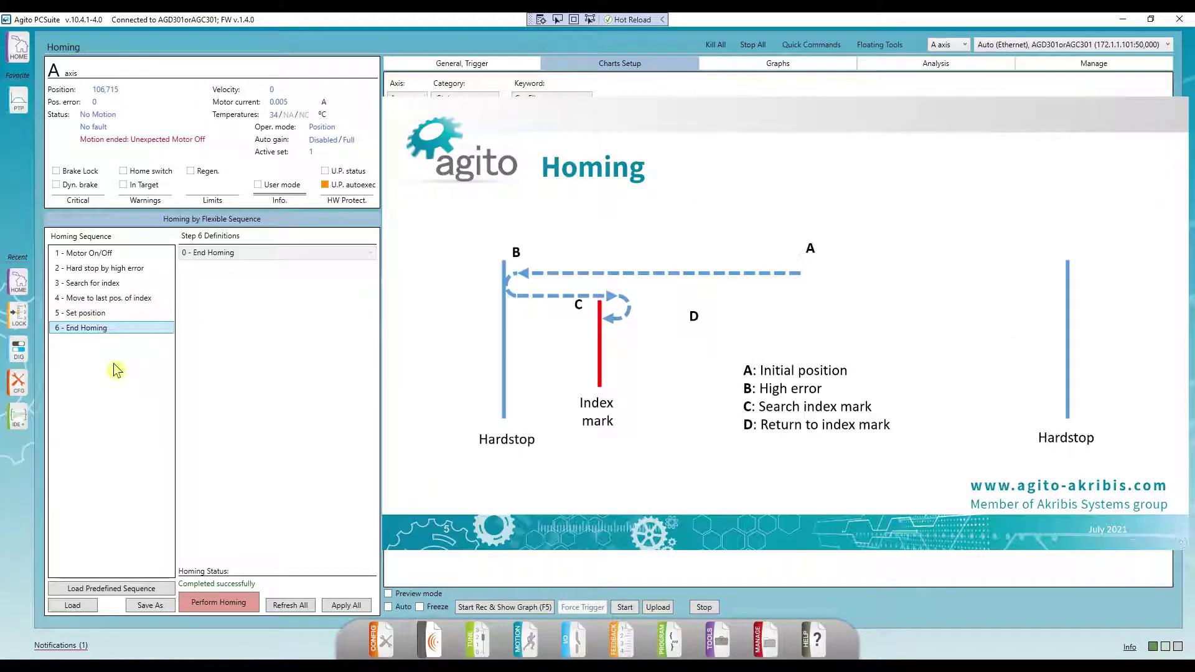
{"action": "left_click", "coordinate": [112, 254]}
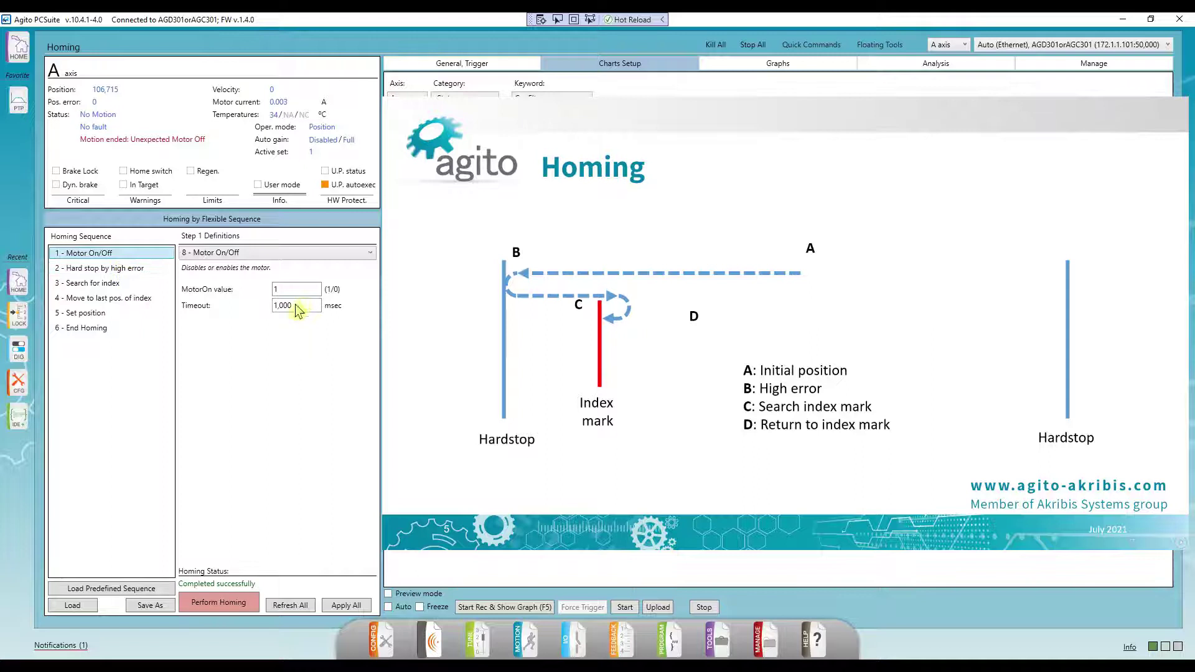
{"action": "left_click", "coordinate": [105, 268]}
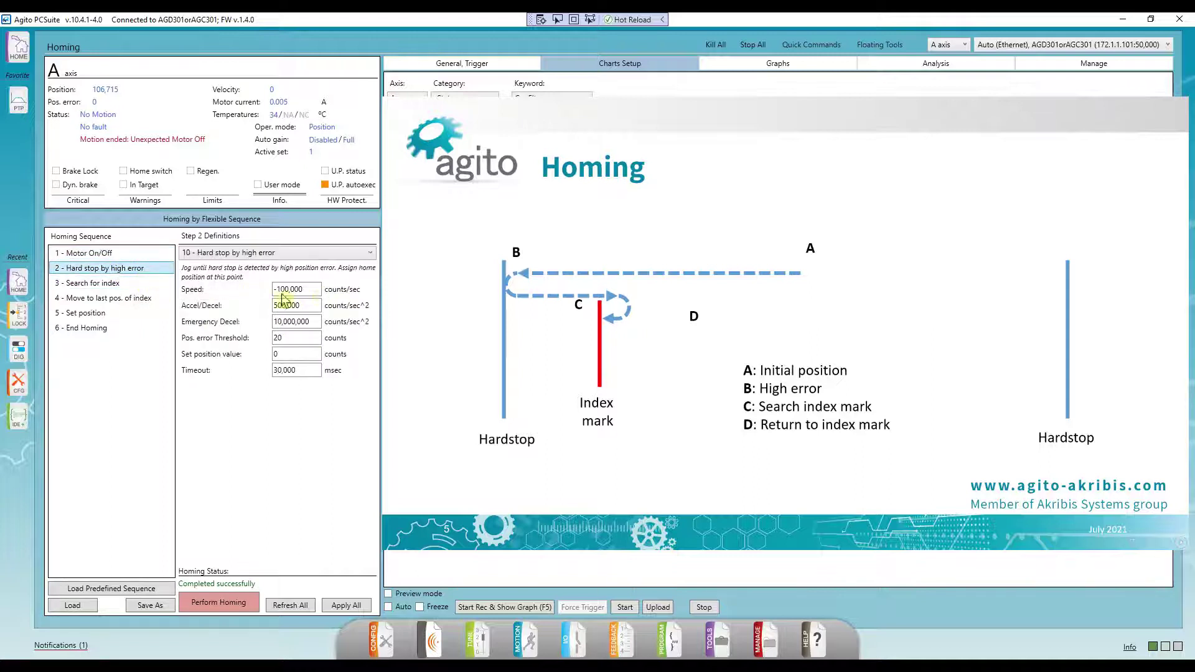
{"action": "double_click", "coordinate": [305, 338]}
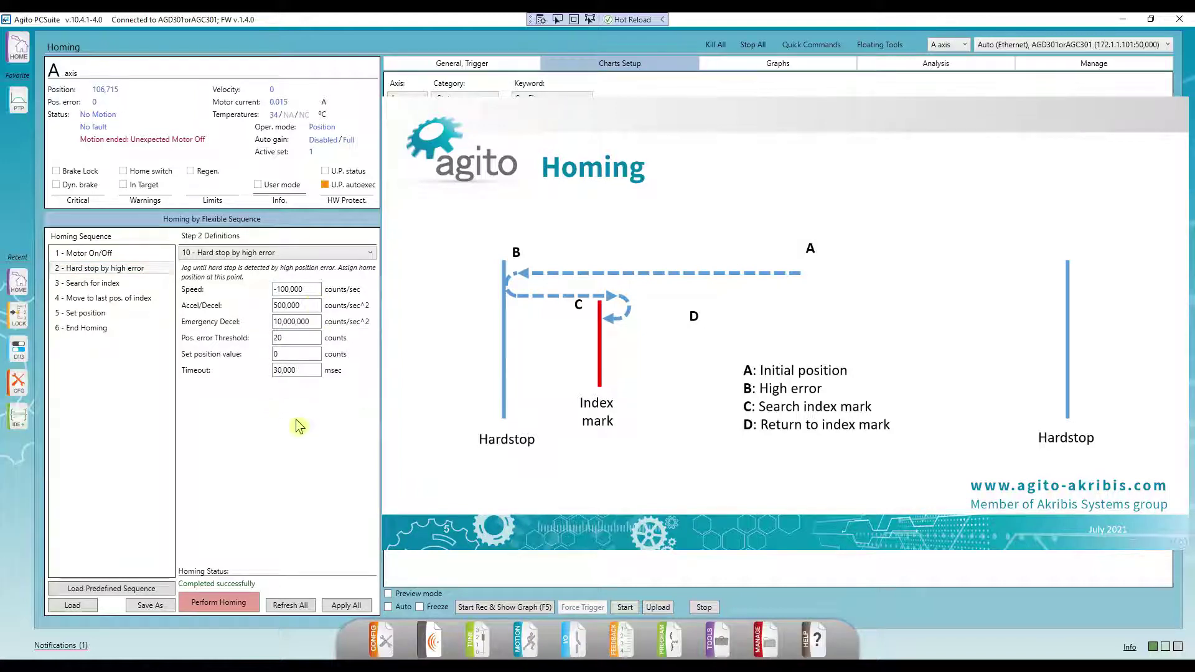
{"action": "double_click", "coordinate": [277, 354]}
{"action": "type", "text": "0"}
{"action": "left_click_drag", "start_coordinate": [297, 371], "coordinate": [252, 371]}
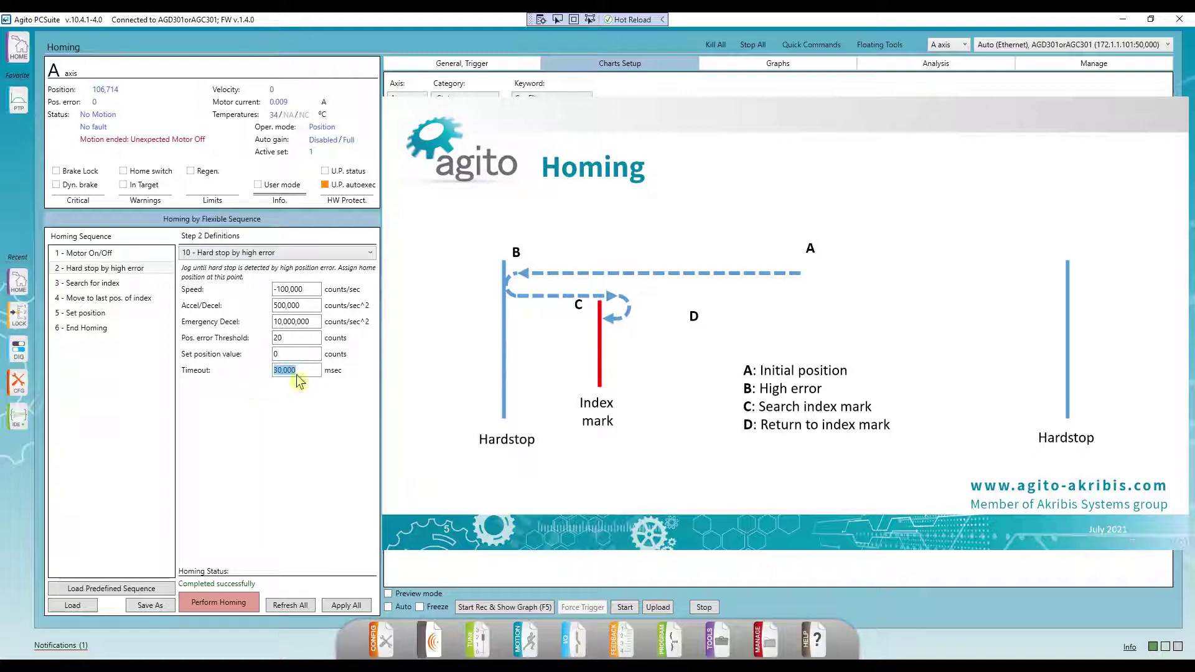
{"action": "left_click", "coordinate": [300, 399]}
Review the Search for index, Move to last pos. of index, Set position and End Homing steps
{"action": "left_click", "coordinate": [125, 284]}
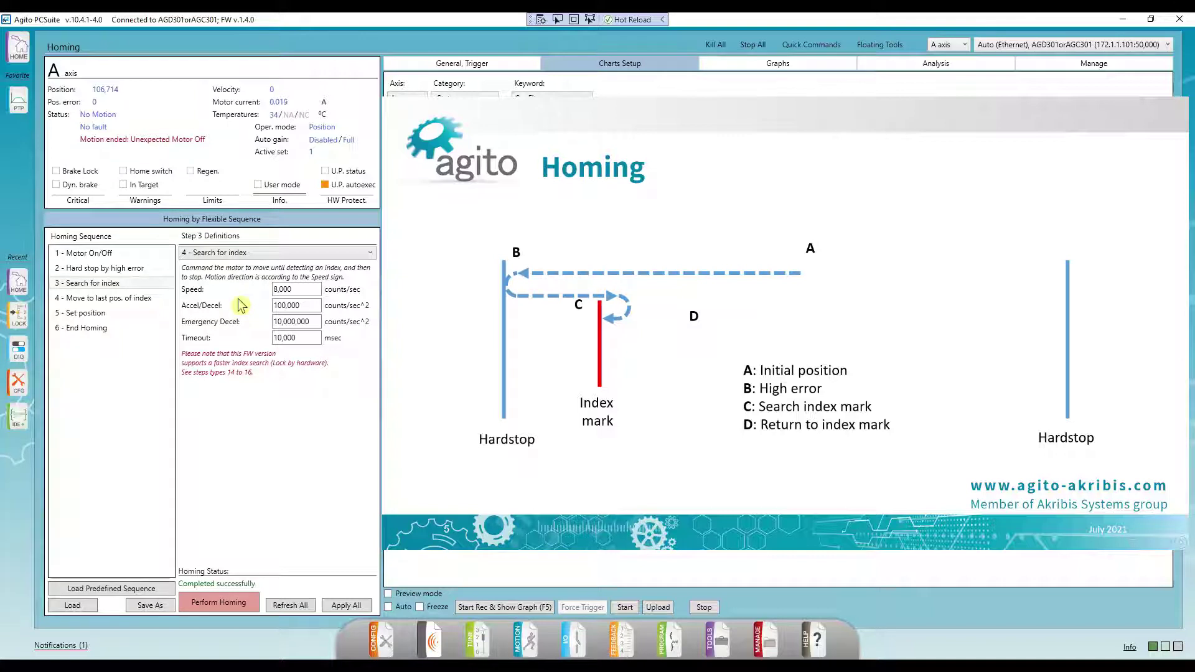
{"action": "left_click", "coordinate": [251, 256]}
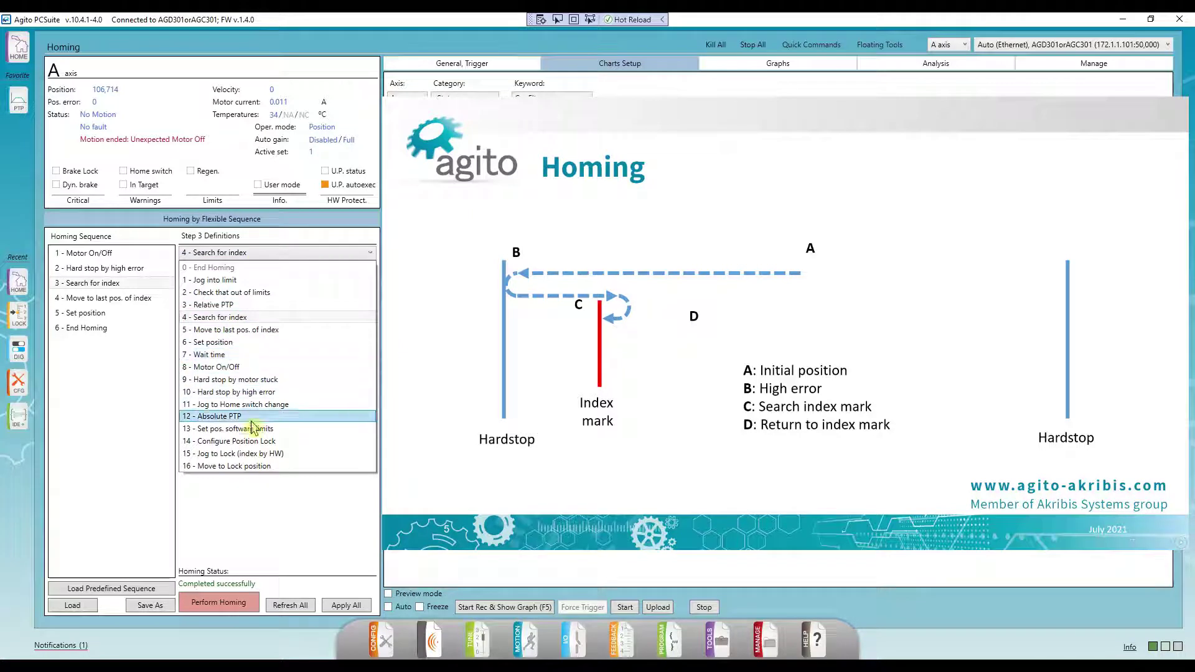
{"action": "left_click", "coordinate": [272, 514]}
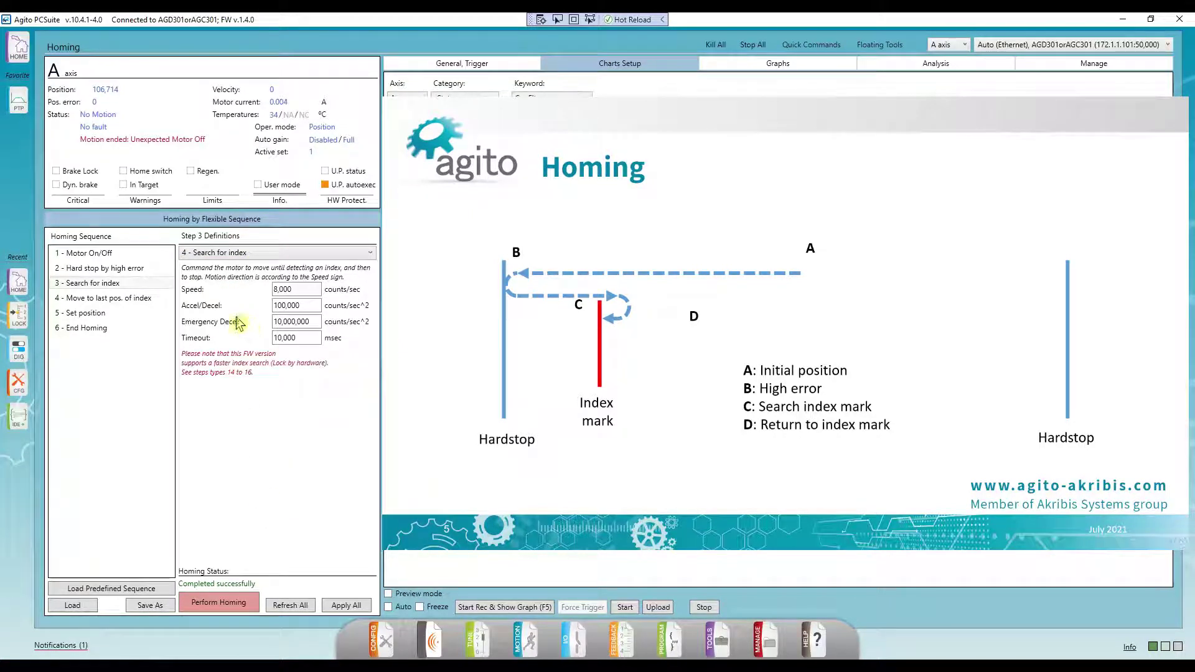
{"action": "left_click", "coordinate": [154, 300]}
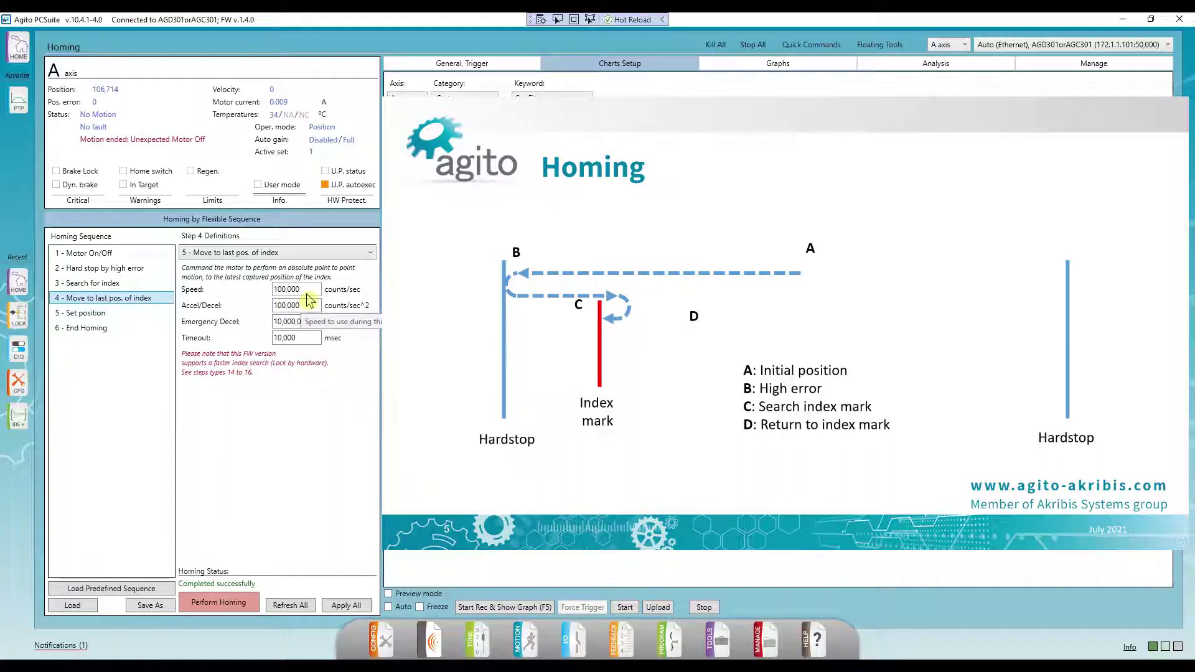
{"action": "left_click", "coordinate": [145, 314]}
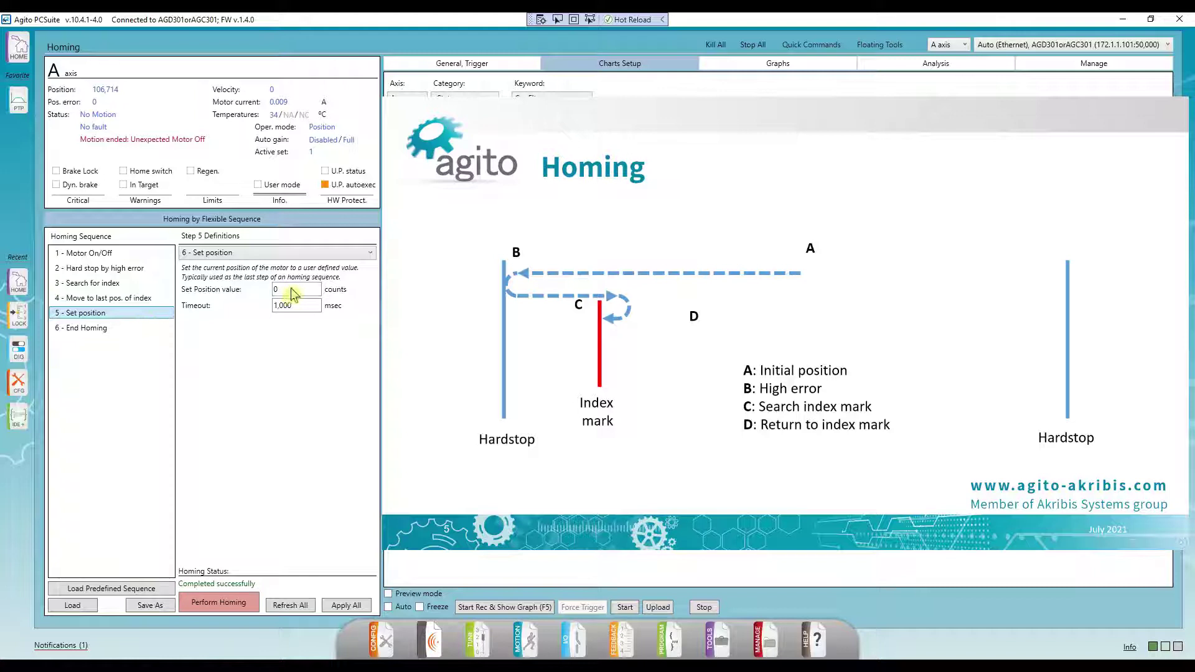
{"action": "left_click", "coordinate": [125, 328]}
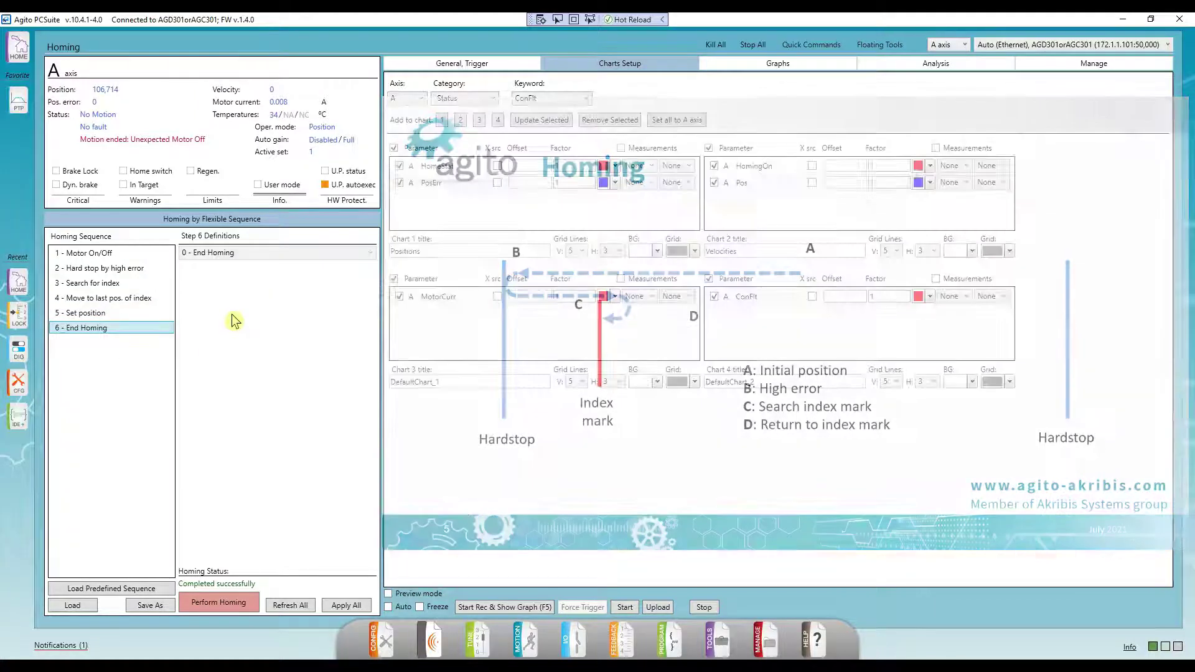
Save the homing sequence to the drive's flash and over Homing_Sequence.hseq
{"action": "left_click", "coordinate": [834, 45]}
{"action": "left_click", "coordinate": [844, 94]}
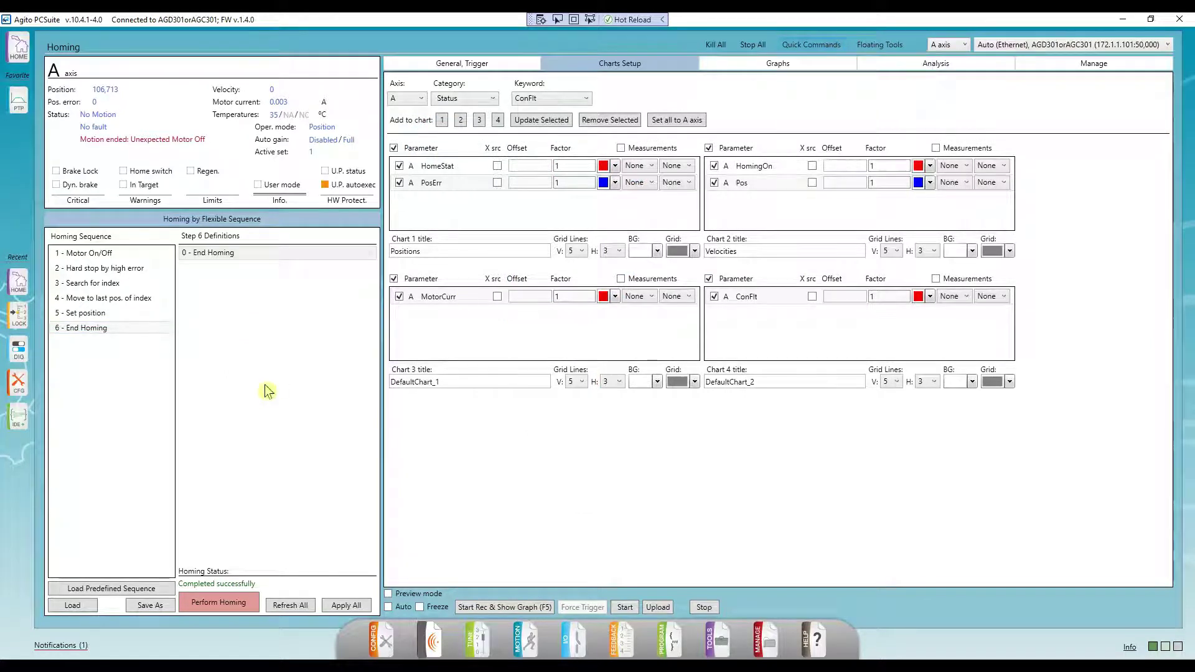
{"action": "left_click", "coordinate": [149, 605]}
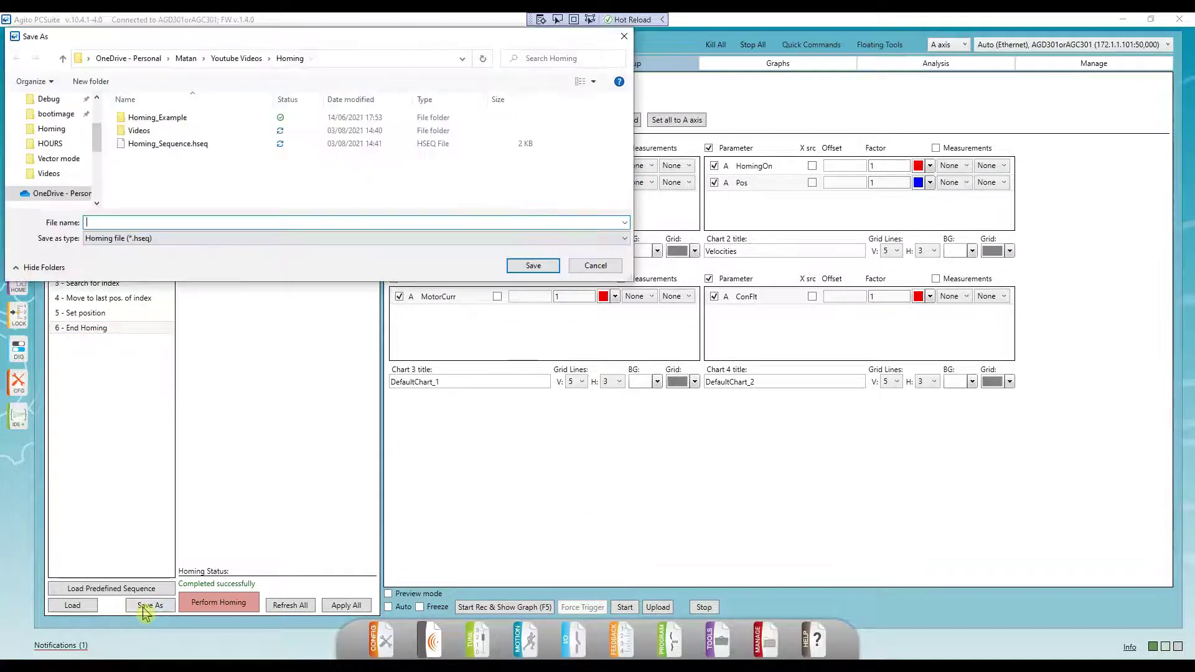
{"action": "double_click", "coordinate": [190, 149]}
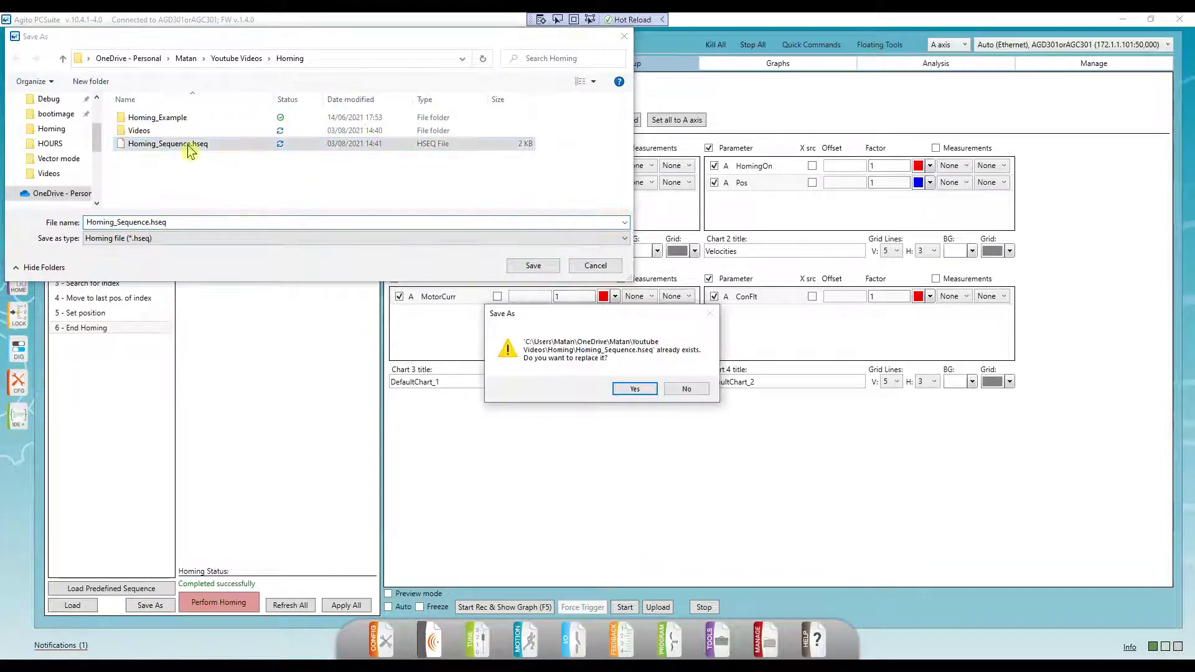
{"action": "key", "text": "Return"}
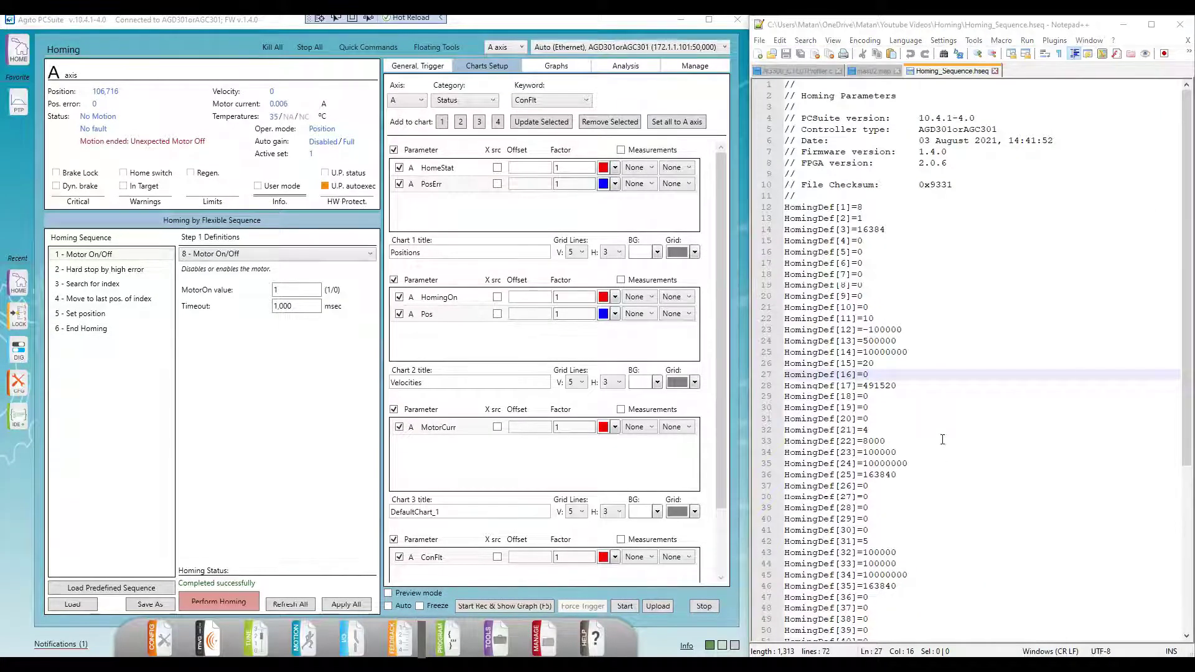
{"action": "left_click_drag", "start_coordinate": [786, 206], "coordinate": [876, 205]}
{"action": "left_click", "coordinate": [789, 207]}
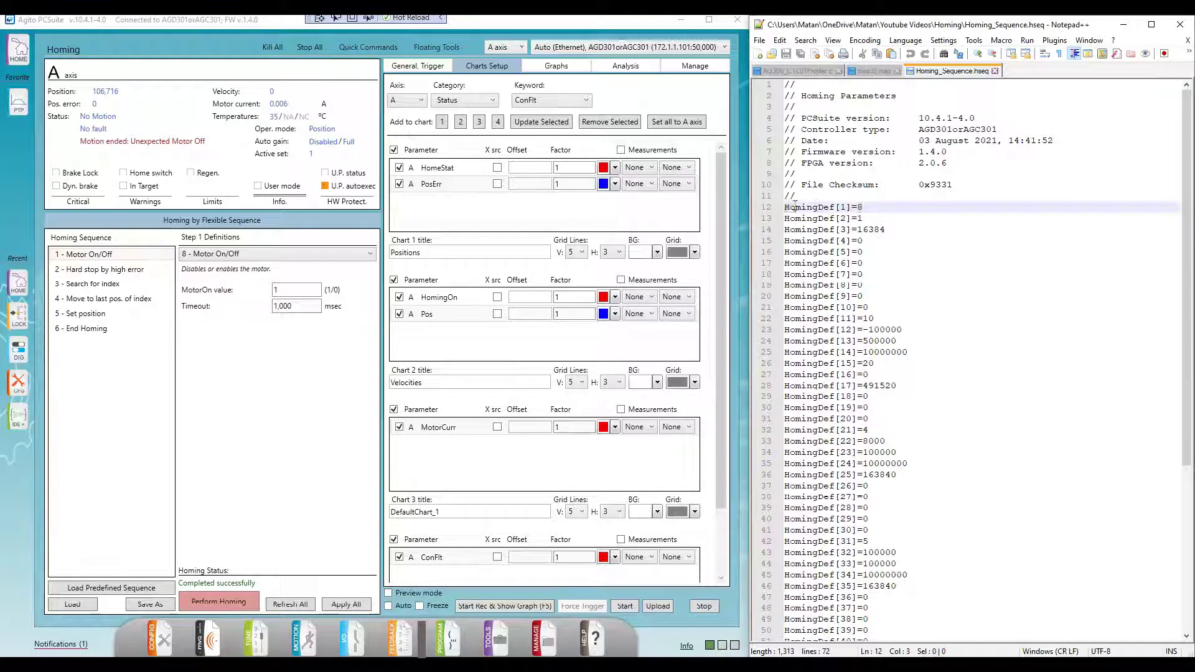
{"action": "left_click_drag", "start_coordinate": [785, 207], "coordinate": [882, 305]}
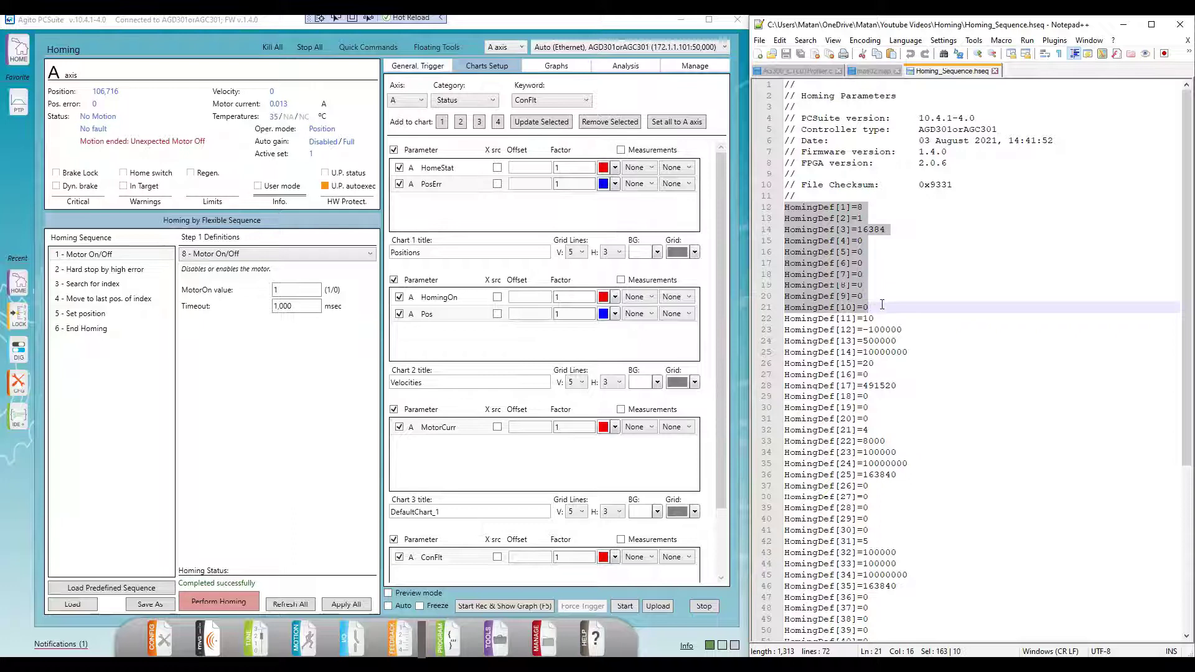
{"action": "left_click_drag", "start_coordinate": [880, 417], "coordinate": [742, 208]}
{"action": "left_click", "coordinate": [934, 363]}
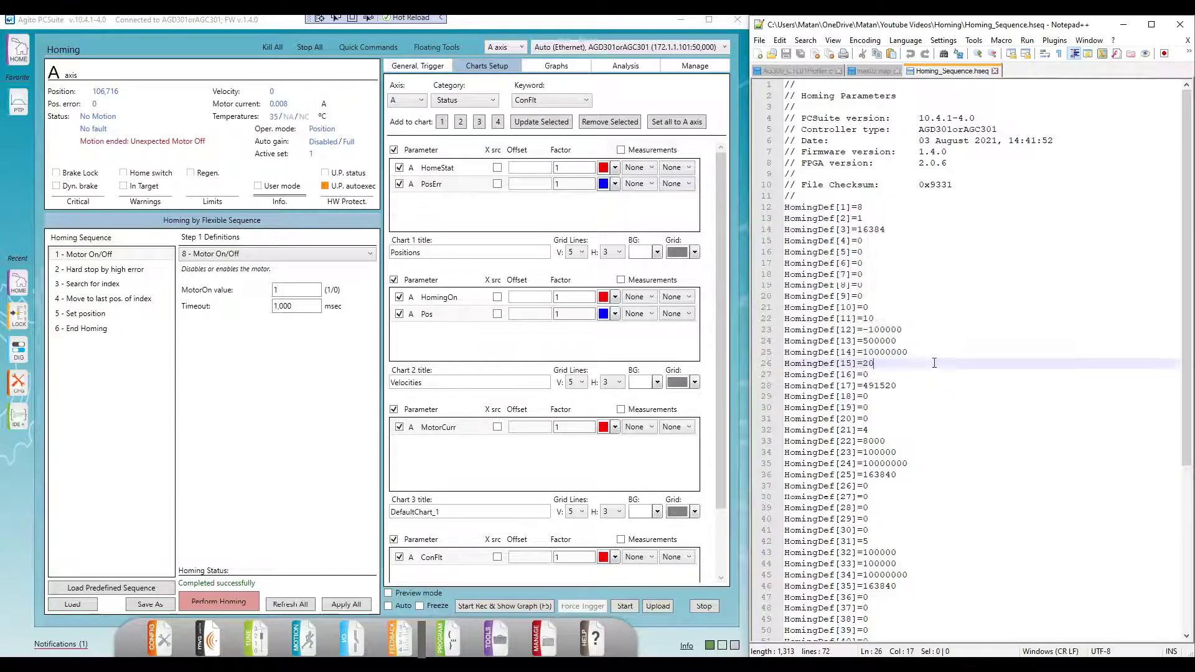
{"action": "double_click", "coordinate": [861, 206]}
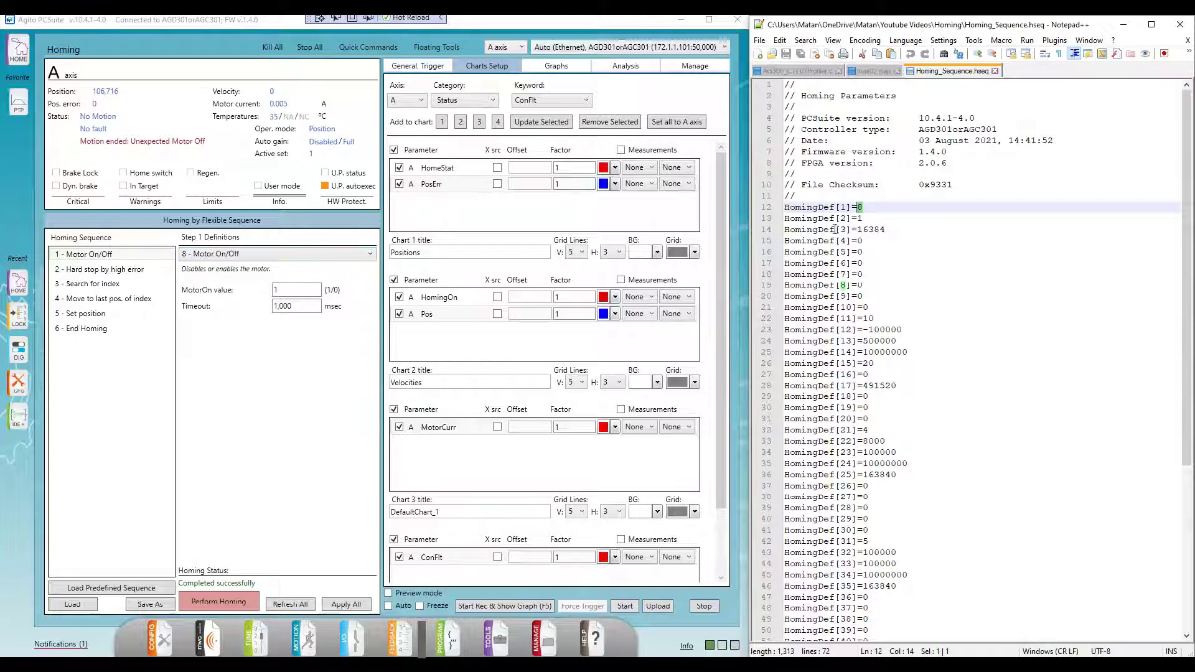
{"action": "left_click", "coordinate": [865, 218]}
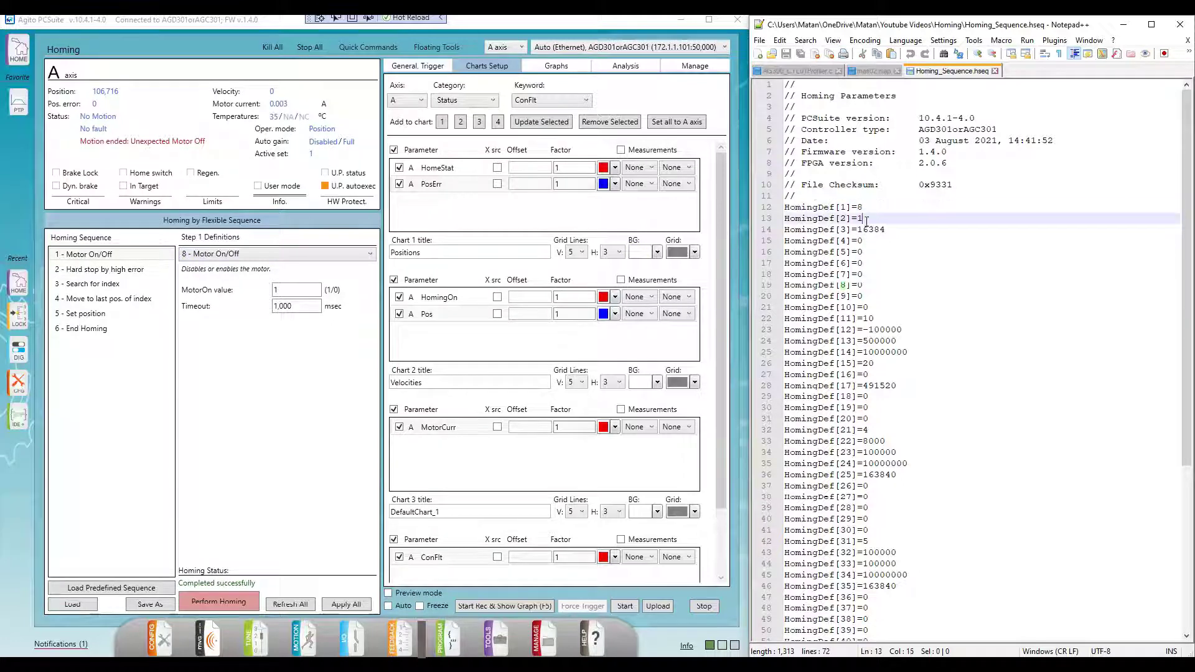
{"action": "double_click", "coordinate": [283, 290]}
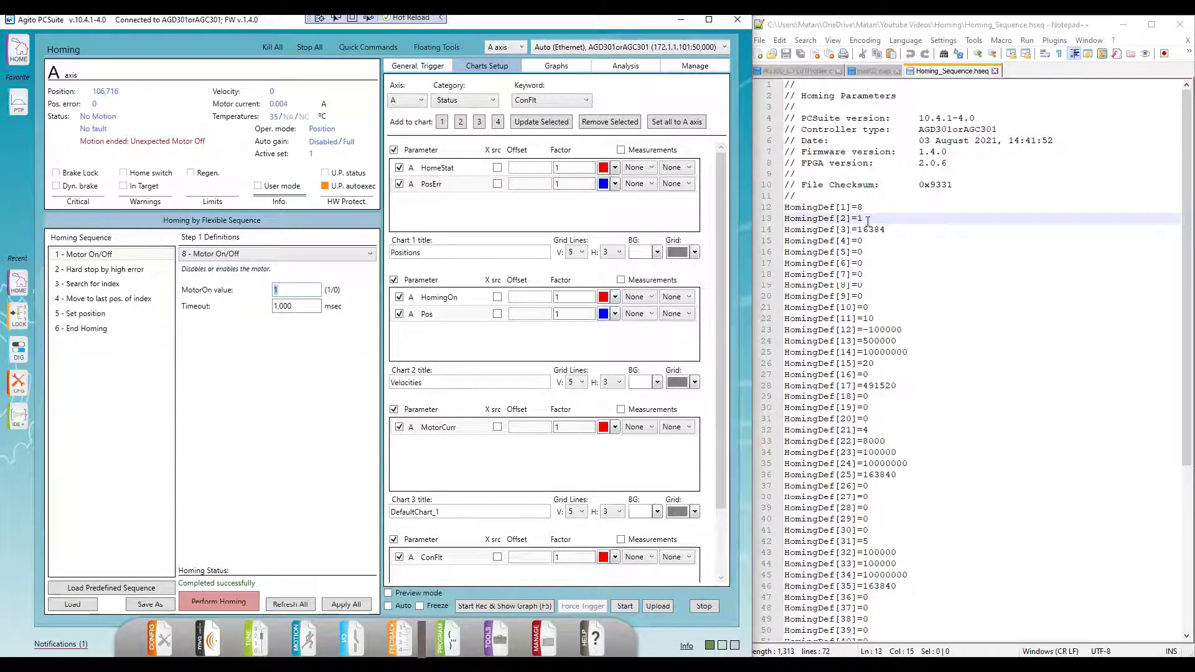
{"action": "left_click_drag", "start_coordinate": [868, 219], "coordinate": [858, 219]}
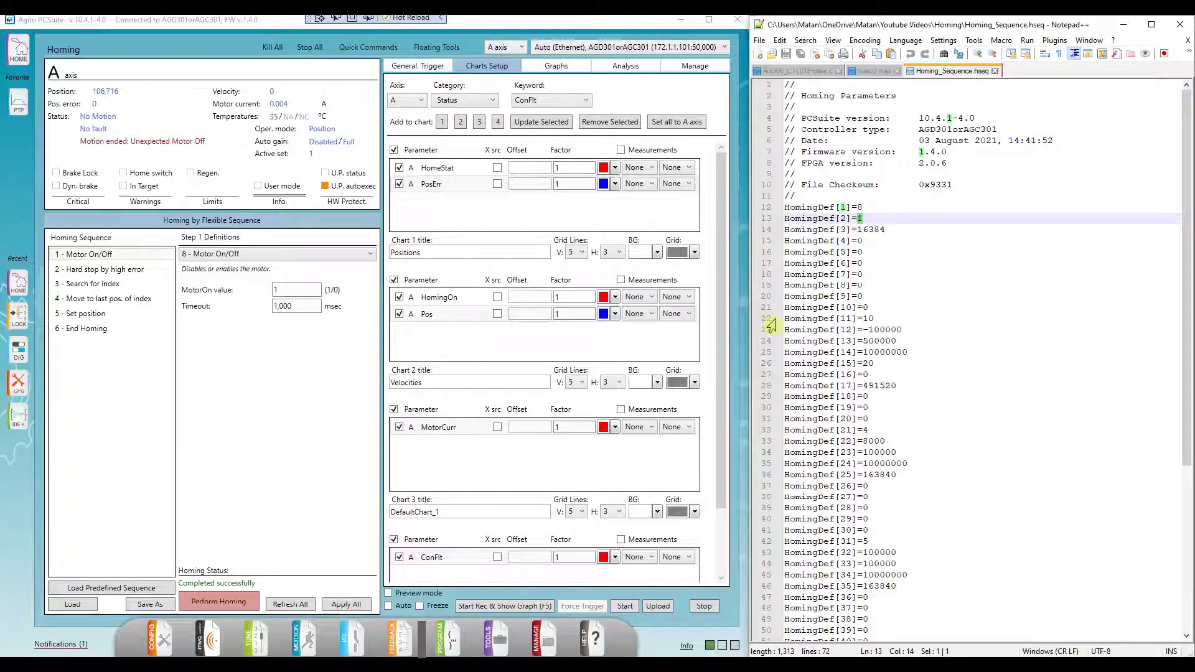
{"action": "double_click", "coordinate": [296, 306]}
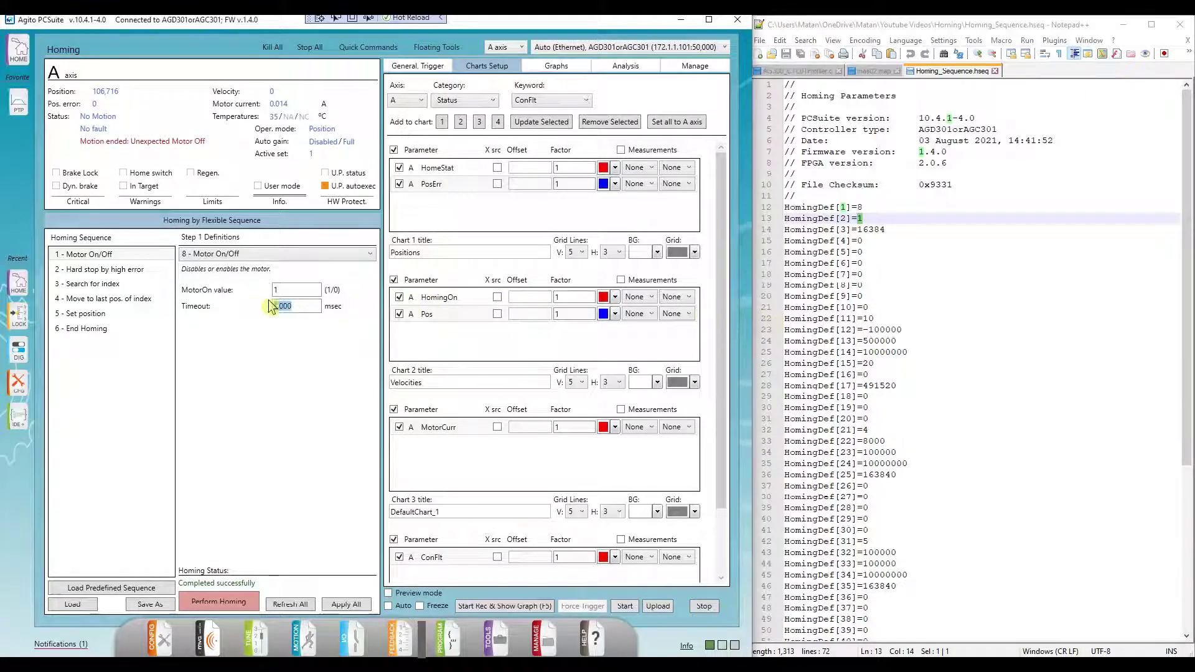
{"action": "left_click_drag", "start_coordinate": [890, 232], "coordinate": [867, 231]}
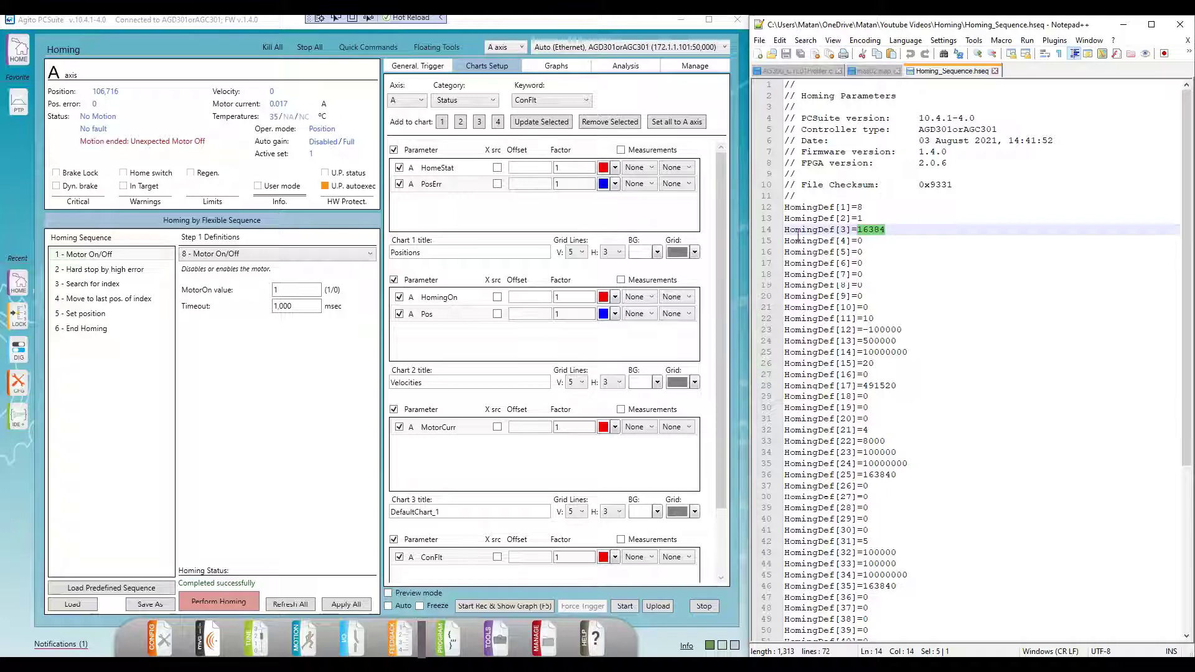
{"action": "left_click_drag", "start_coordinate": [786, 241], "coordinate": [886, 308]}
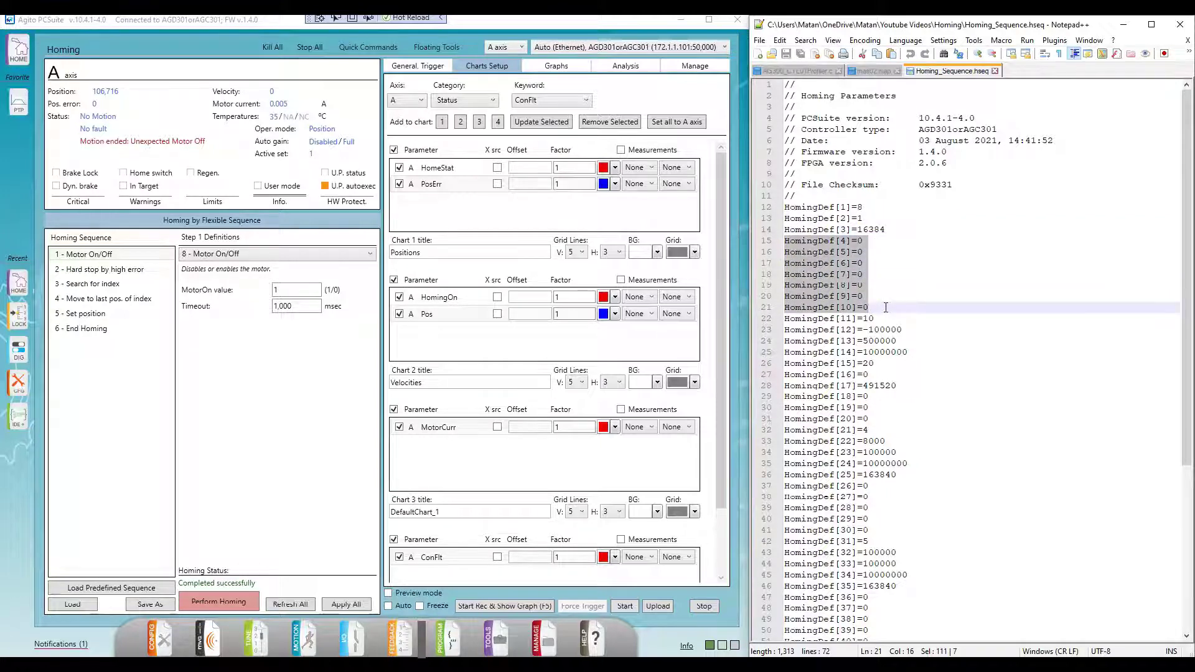
Match the hard-stop step's -100,000 speed, 500,000 accel and 30,000 msec timeout to HomingDef[11]–[17]
{"action": "left_click", "coordinate": [886, 308]}
{"action": "left_click", "coordinate": [125, 275]}
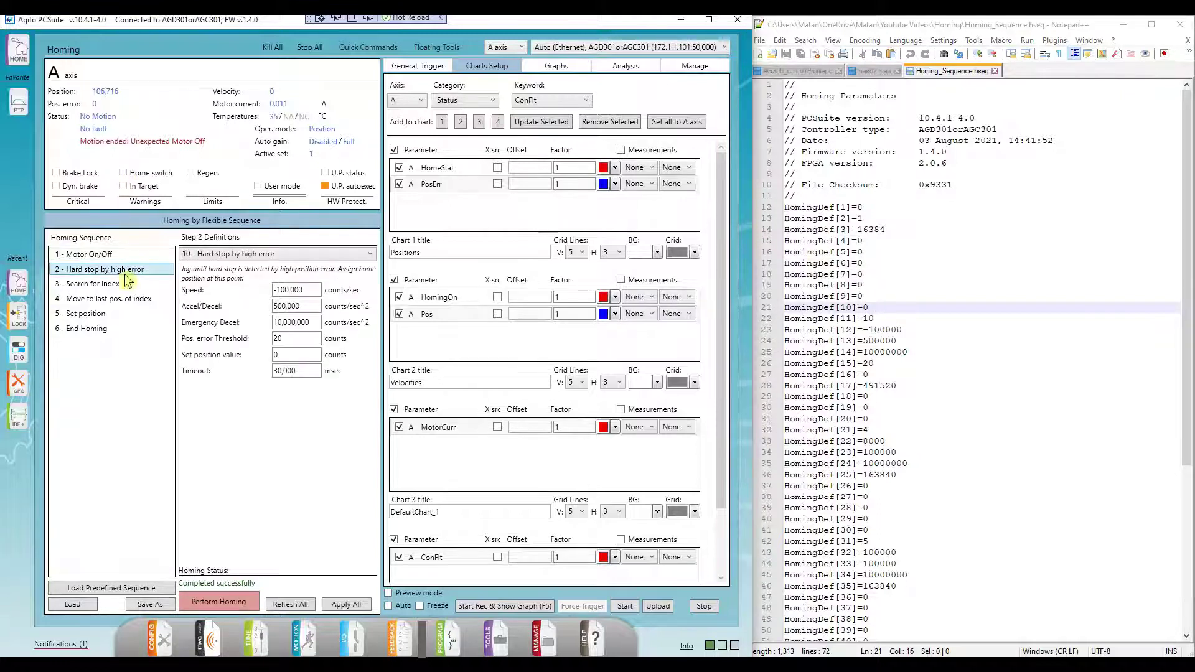
{"action": "double_click", "coordinate": [848, 319]}
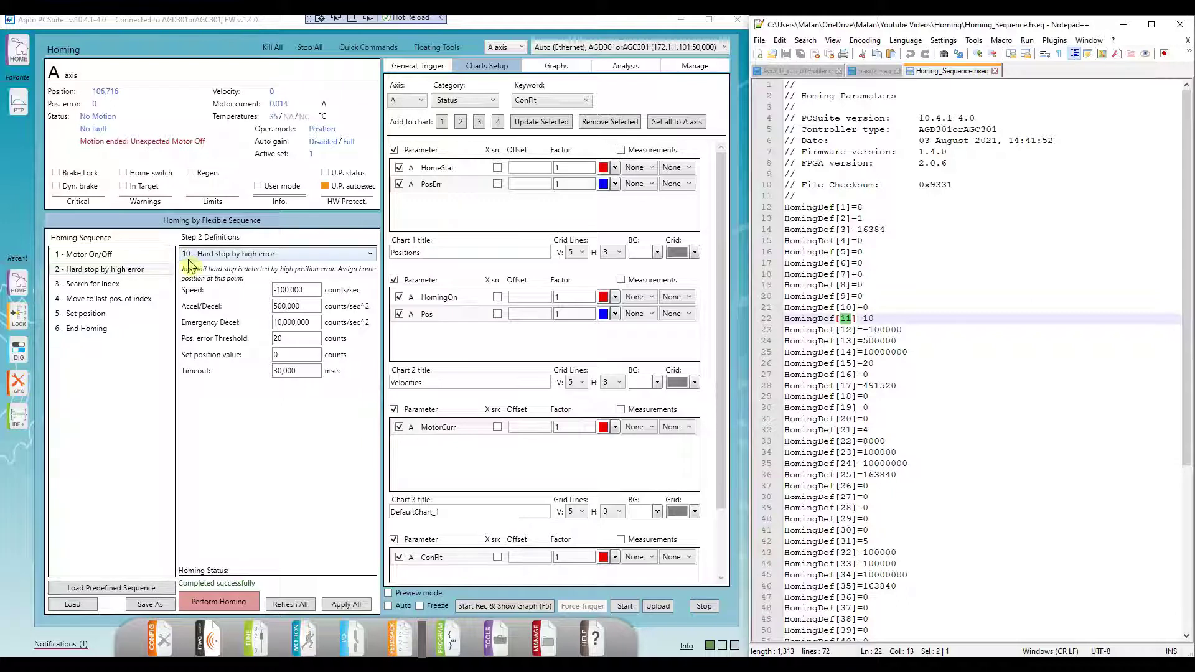
{"action": "double_click", "coordinate": [881, 329]}
{"action": "double_click", "coordinate": [881, 341]}
{"action": "left_click", "coordinate": [309, 291]}
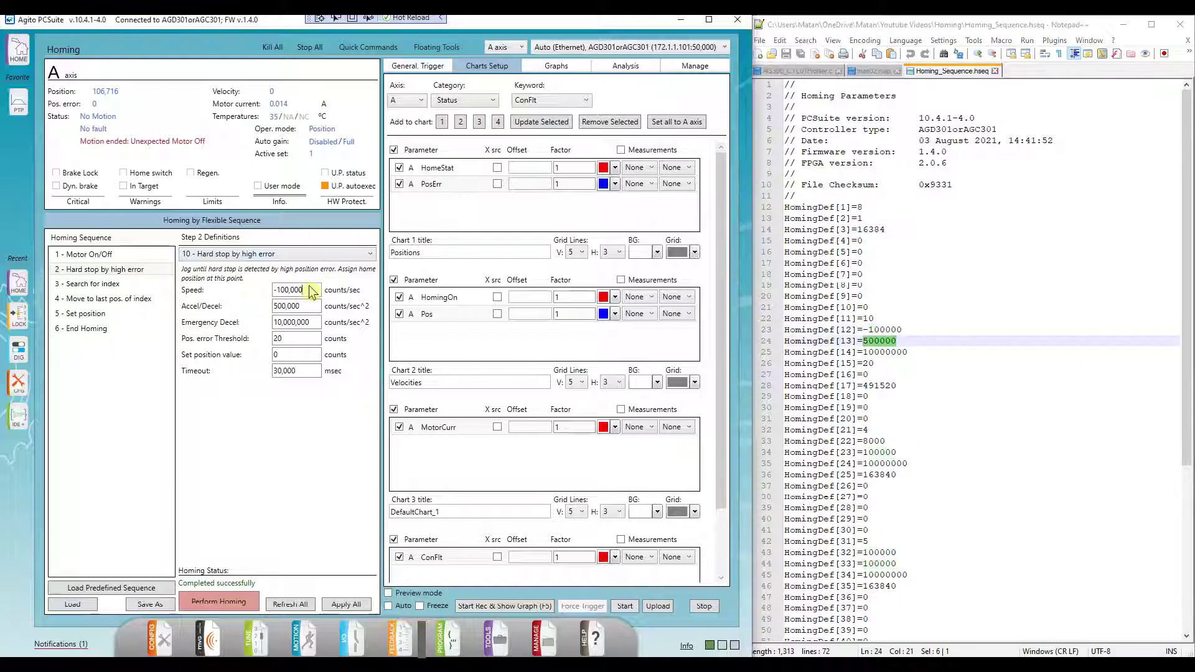
{"action": "left_click", "coordinate": [309, 306]}
{"action": "left_click", "coordinate": [313, 339]}
{"action": "left_click_drag", "start_coordinate": [896, 385], "coordinate": [857, 386]}
{"action": "double_click", "coordinate": [305, 373]}
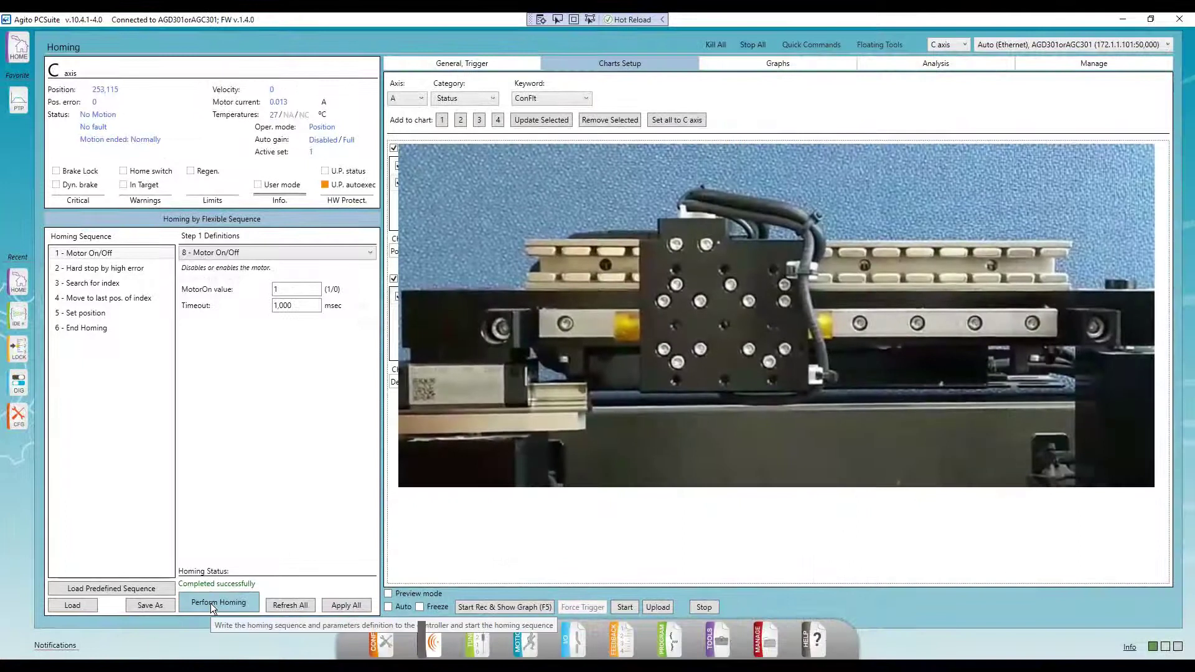
Run the homing sequence on the axis and select all of the homing parameter file
{"action": "left_click", "coordinate": [210, 603]}
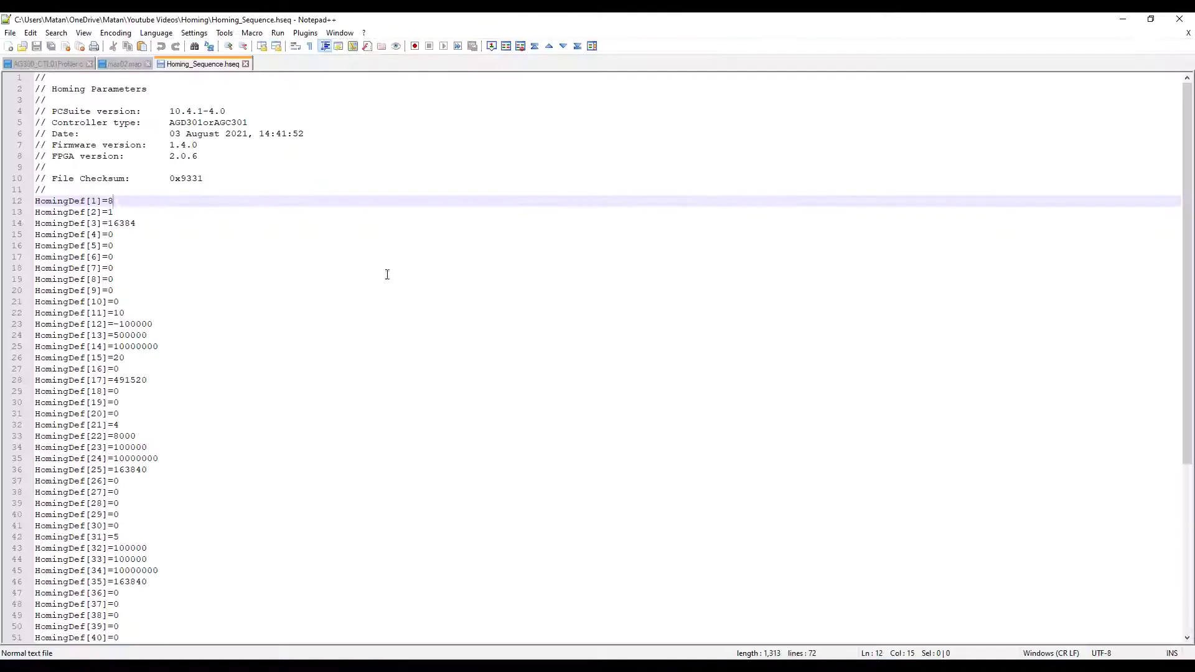
{"action": "left_click", "coordinate": [382, 271]}
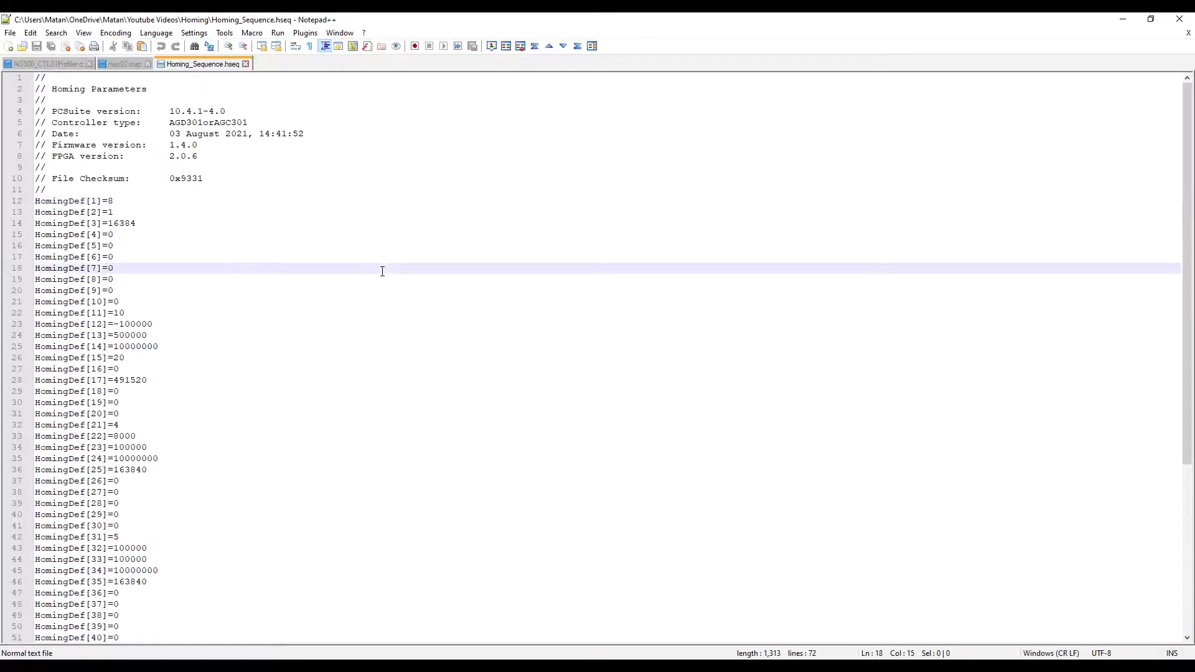
{"action": "key", "text": "ctrl+a"}
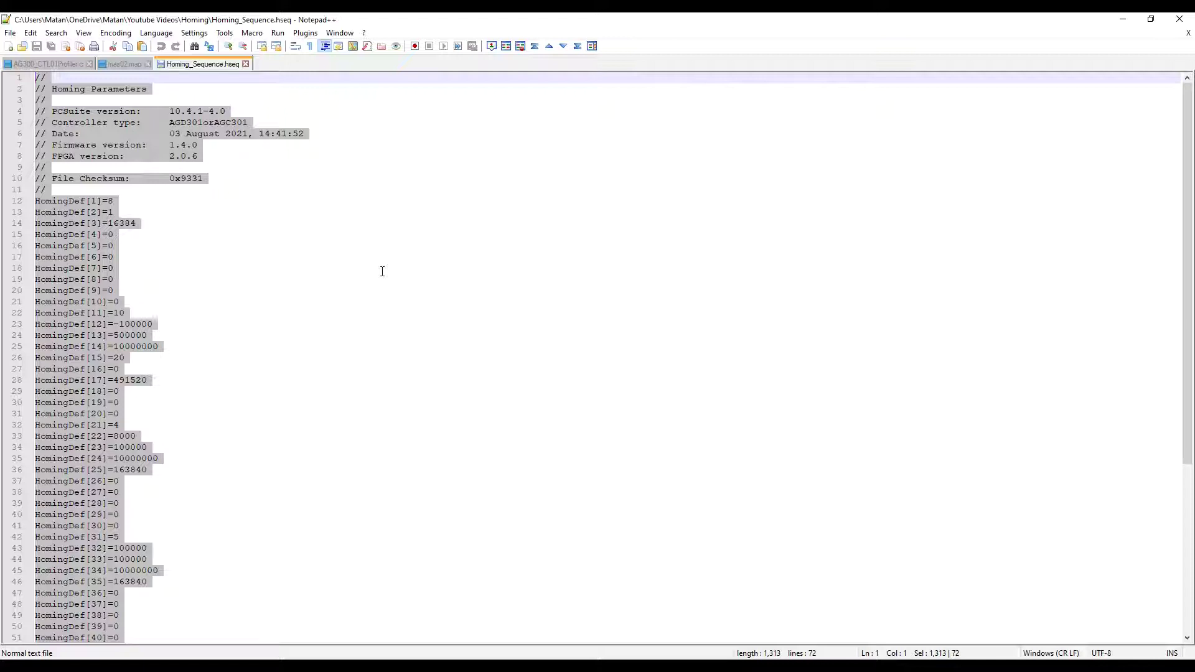
Create a new user-program project named Homing_UserProgram in the chosen folder
{"action": "left_click", "coordinate": [1123, 19]}
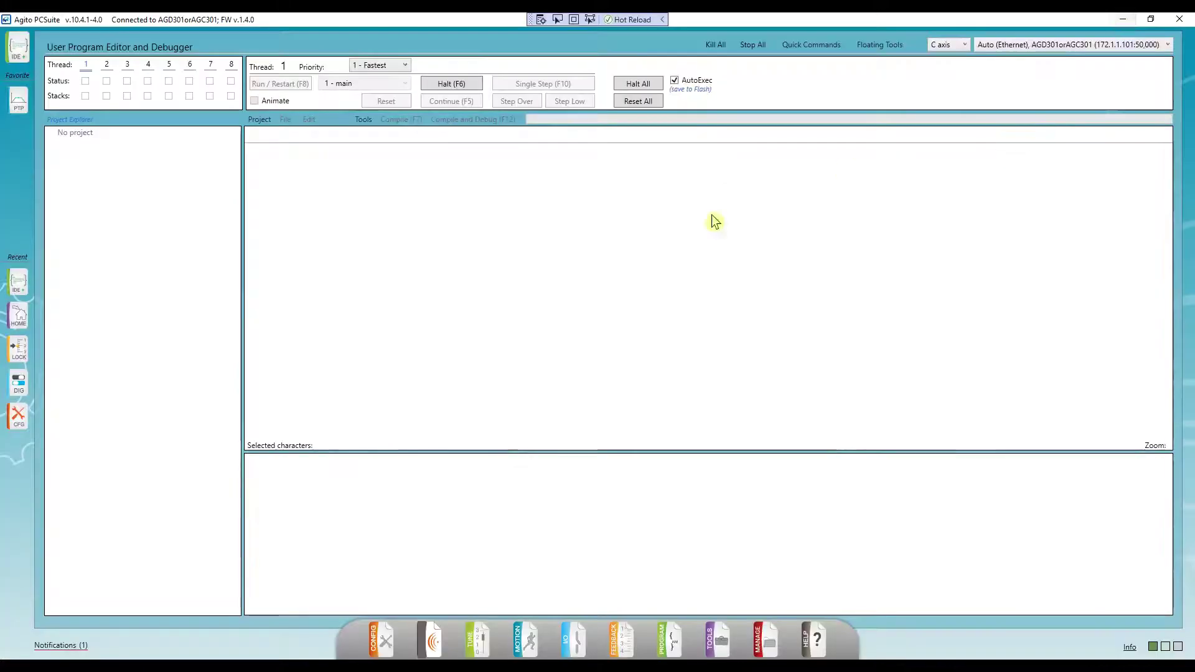
{"action": "left_click", "coordinate": [260, 119]}
{"action": "left_click", "coordinate": [293, 139]}
{"action": "type", "text": "Homing"}
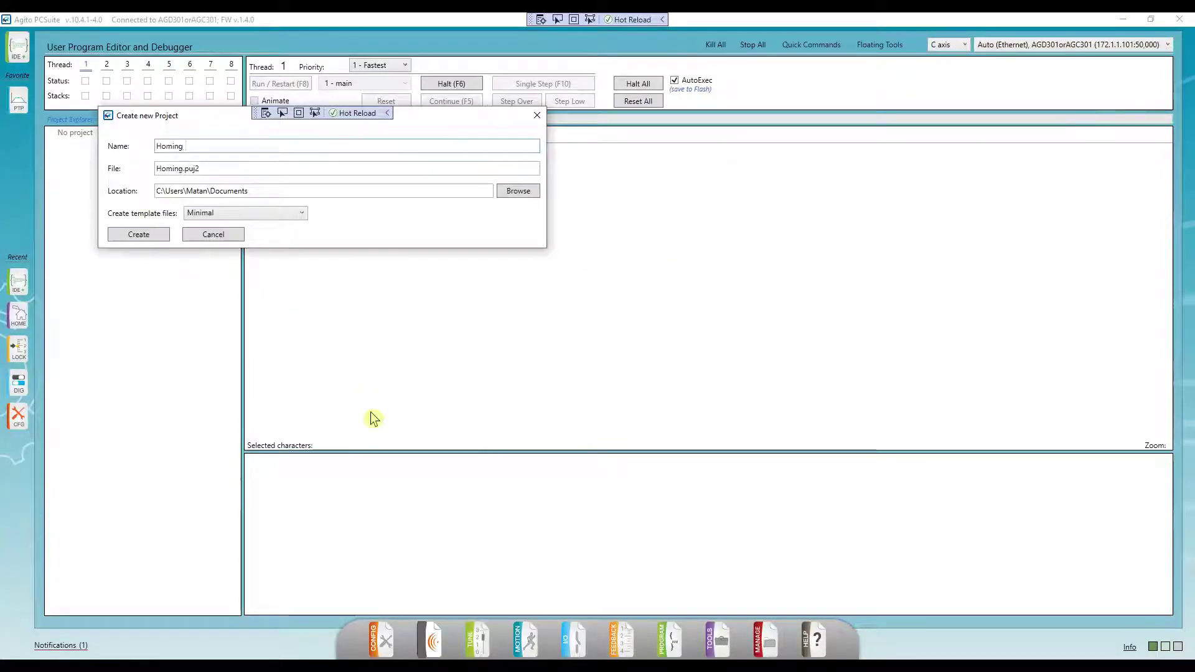
{"action": "type", "text": "_TestProgram"}
{"action": "left_click", "coordinate": [518, 190]}
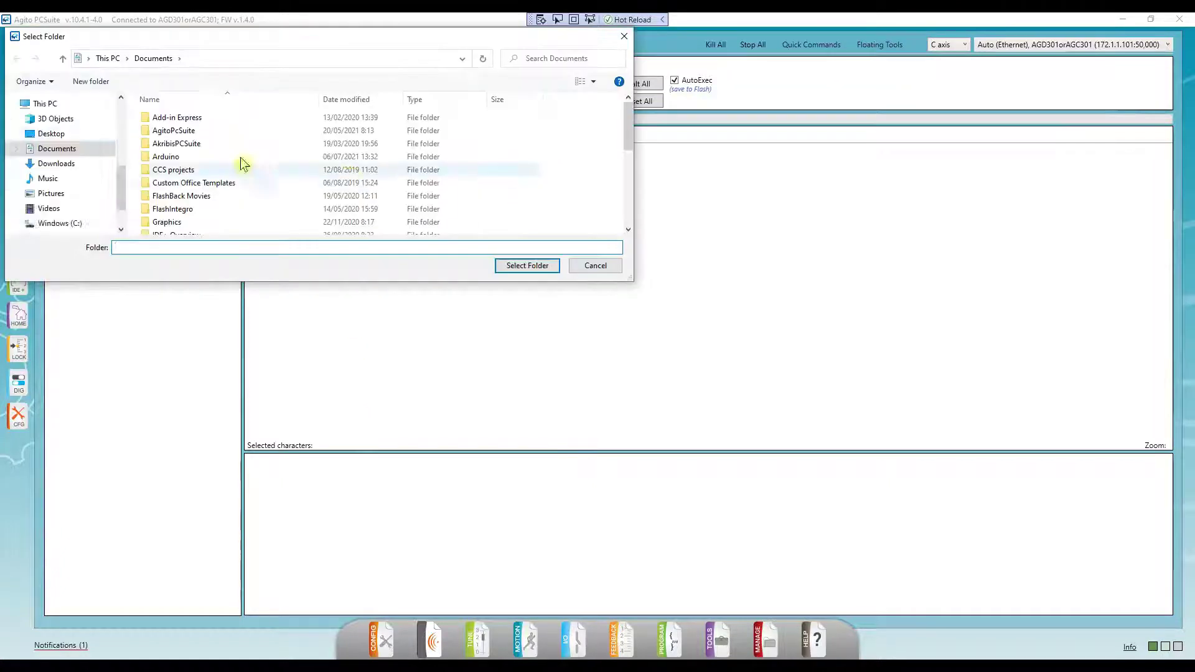
{"action": "scroll", "coordinate": [45, 96], "scroll_direction": "up", "scroll_amount": 3}
{"action": "left_click", "coordinate": [45, 95]}
{"action": "left_click", "coordinate": [528, 265]}
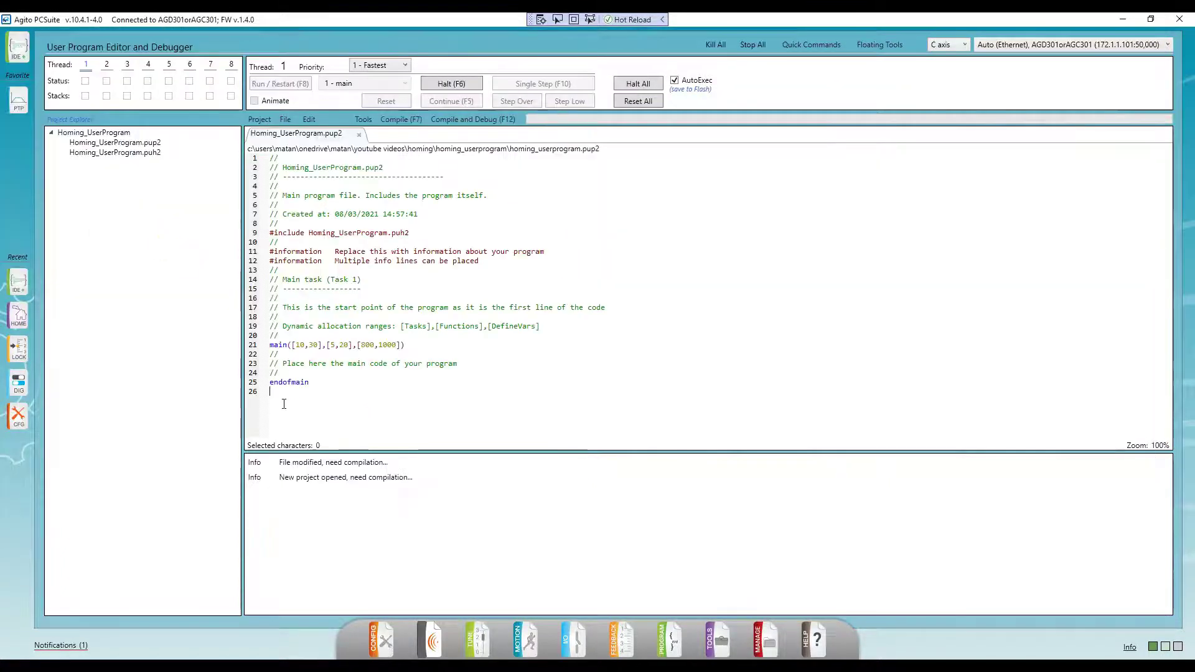
Insert a function block after endofmain and paste the HomingDef parameters inside it
{"action": "right_click", "coordinate": [276, 404]}
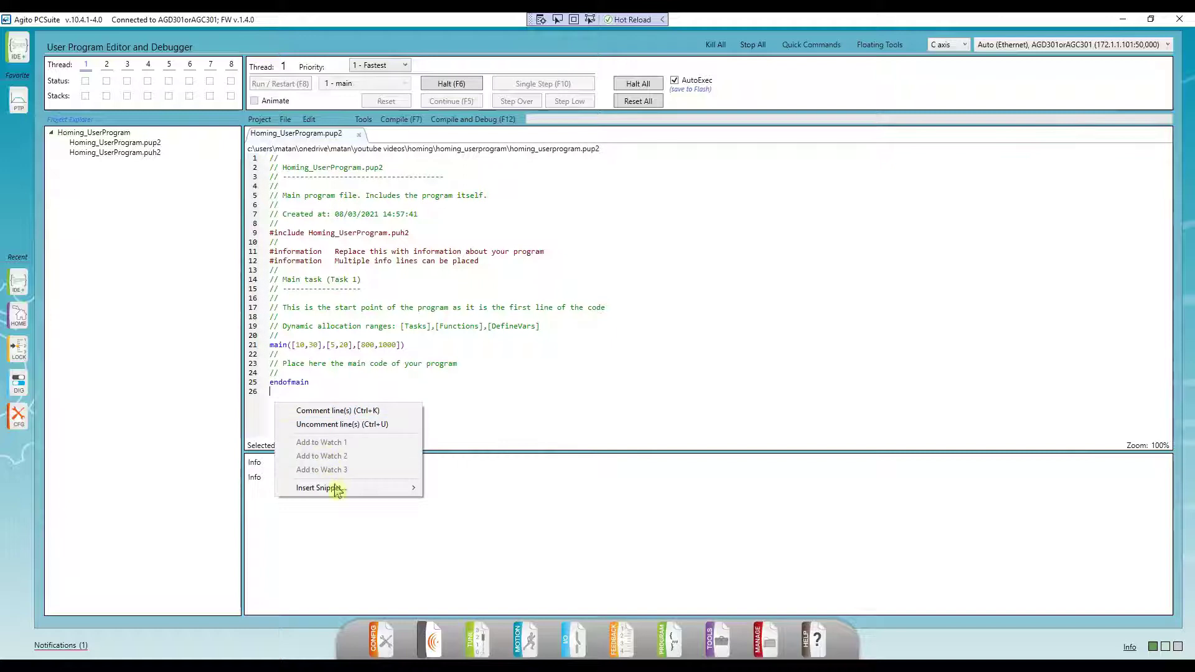
{"action": "mouse_move", "coordinate": [339, 490]}
{"action": "left_click", "coordinate": [473, 556]}
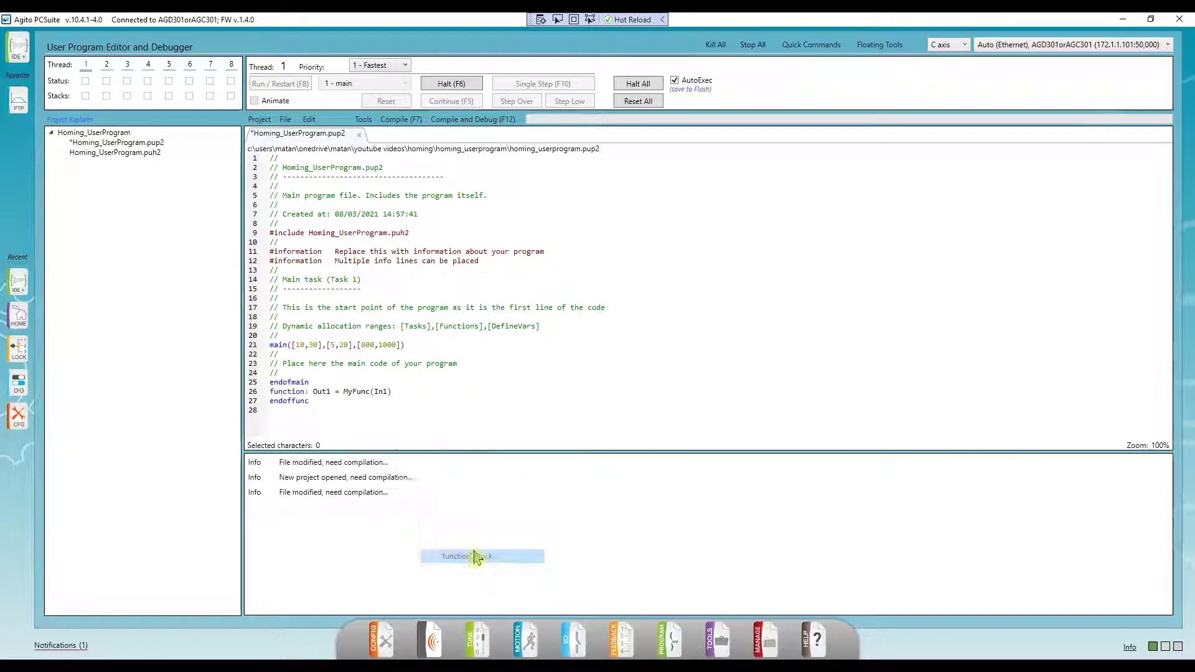
{"action": "key", "text": "Return"}
{"action": "key", "text": "Return"}
{"action": "key", "text": "Tab"}
{"action": "type", "text": "v"}
{"action": "key", "text": "ctrl+v"}
{"action": "scroll", "coordinate": [406, 401], "scroll_direction": "up", "scroll_amount": 12}
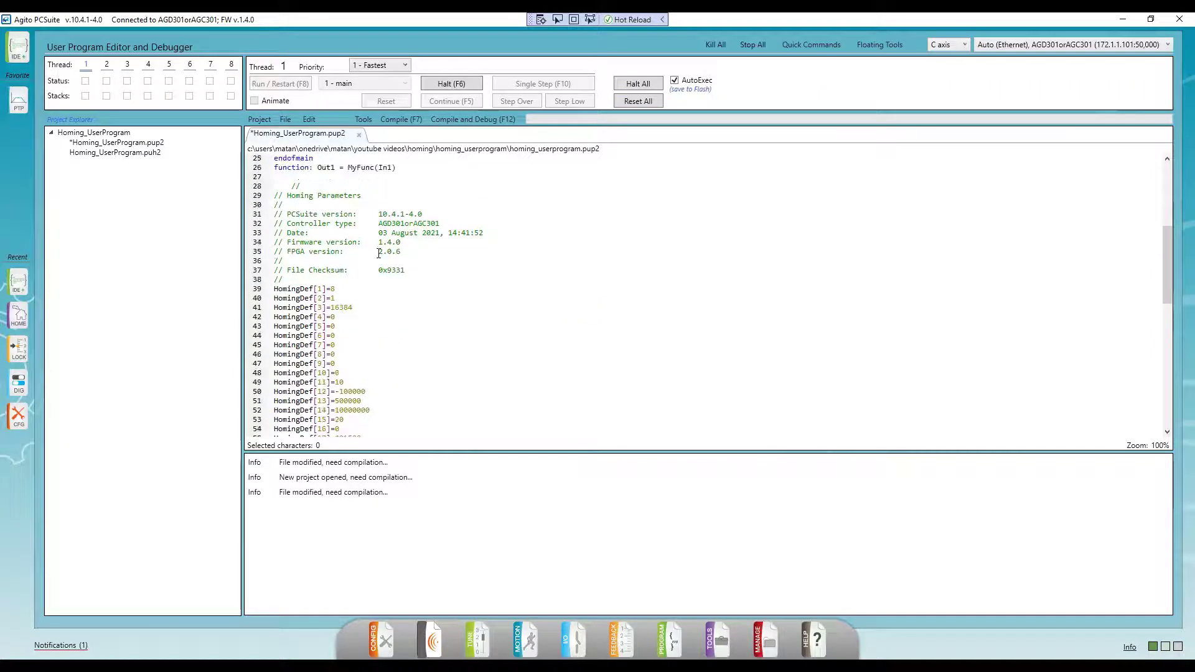
{"action": "key", "text": "ctrl+f"}
Replace all occurrences of Homing with CHoming throughout the program
{"action": "left_click", "coordinate": [193, 291]}
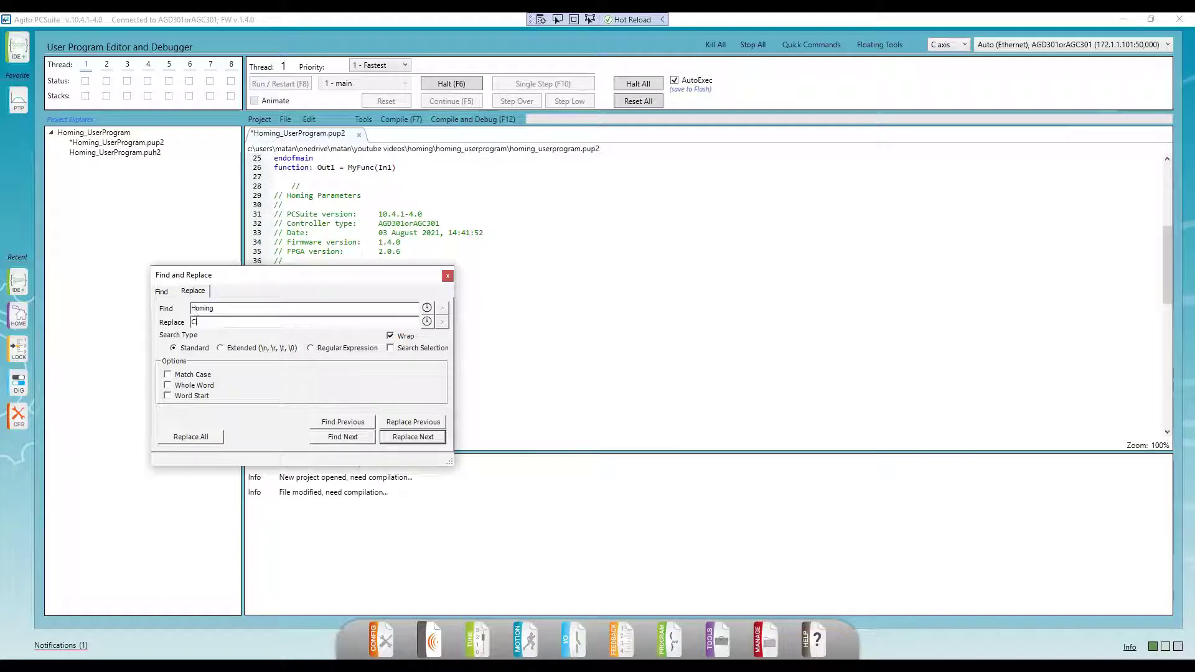
{"action": "type", "text": "CHoming"}
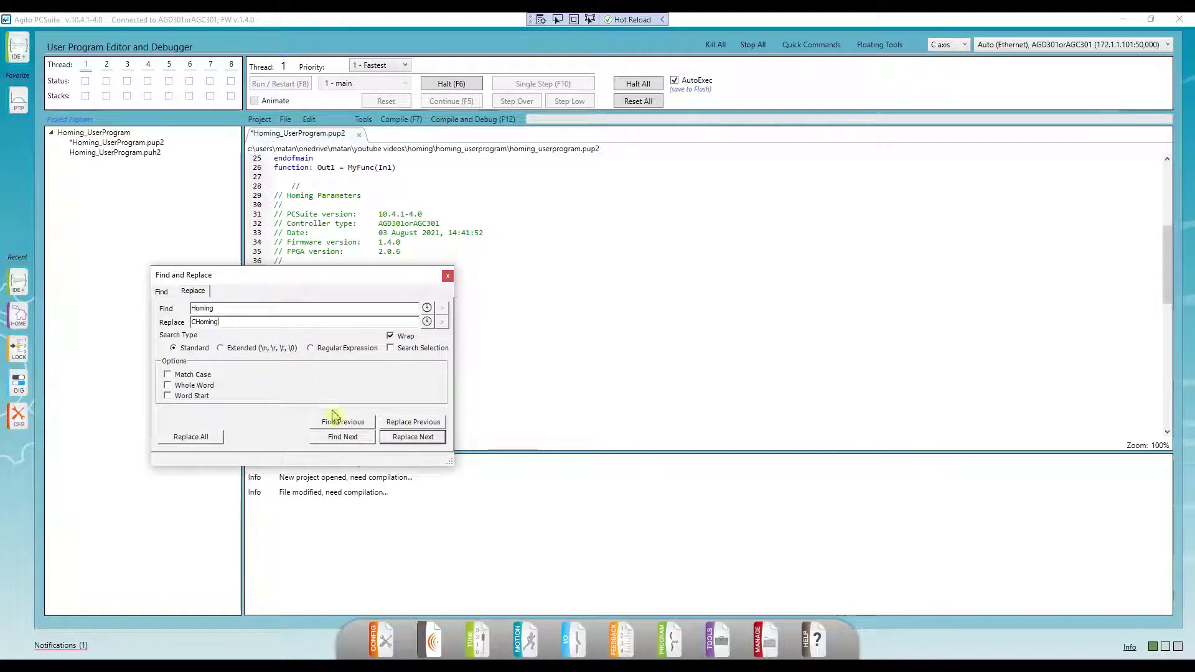
{"action": "left_click", "coordinate": [191, 436]}
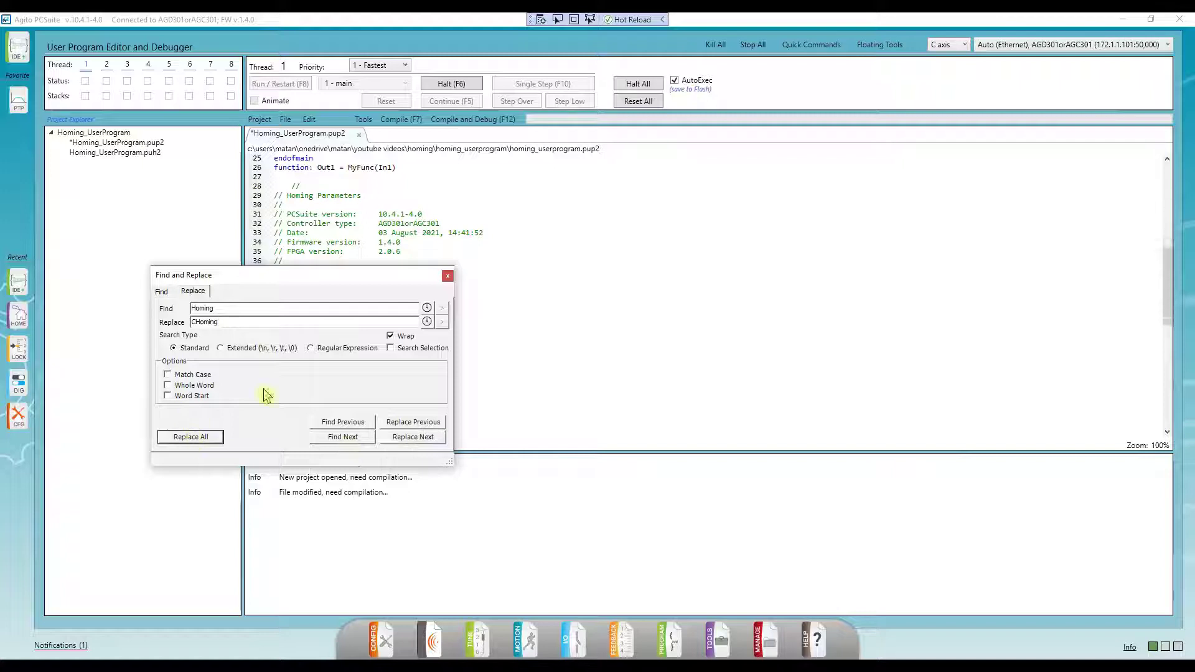
{"action": "left_click", "coordinate": [448, 275]}
{"action": "scroll", "coordinate": [387, 384], "scroll_direction": "up", "scroll_amount": 16}
{"action": "scroll", "coordinate": [388, 384], "scroll_direction": "up", "scroll_amount": 5}
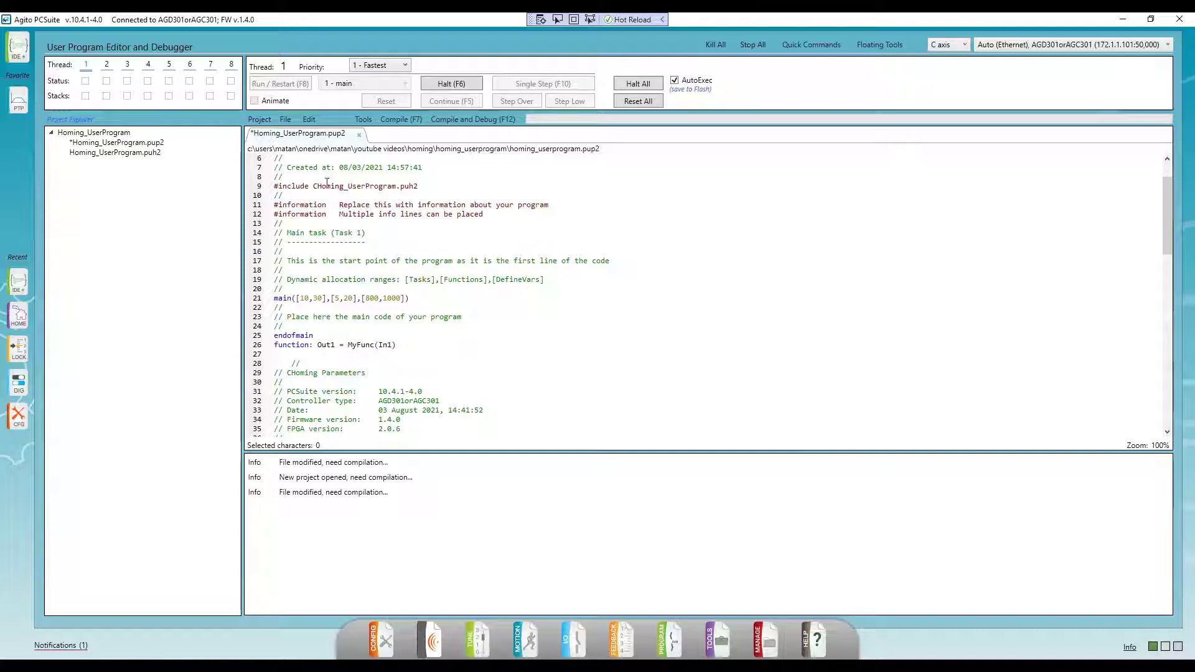
Remove the extra C from the include line and save the program
{"action": "key", "text": "Delete"}
{"action": "scroll", "coordinate": [401, 261], "scroll_direction": "down", "scroll_amount": 4}
{"action": "key", "text": "ctrl+s"}
{"action": "scroll", "coordinate": [401, 286], "scroll_direction": "up", "scroll_amount": 2}
Replace the main placeholder with a Home call and rename MyFunc(In1) to Home()
{"action": "triple_click", "coordinate": [392, 260]}
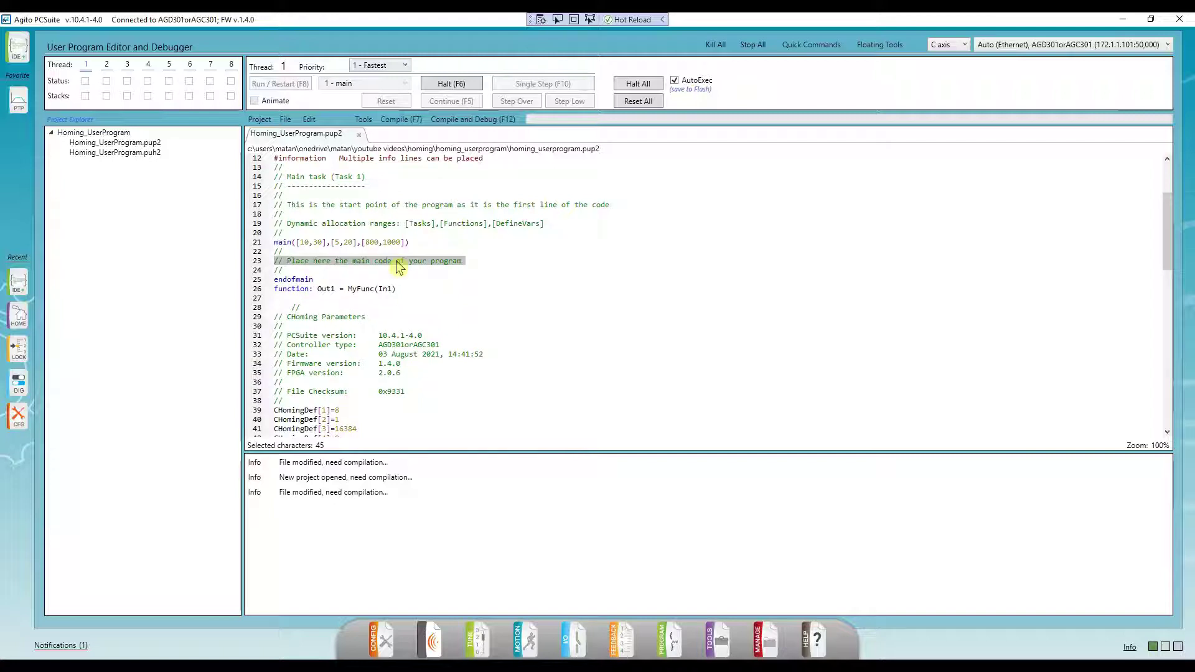
{"action": "type", "text": "Home"}
{"action": "scroll", "coordinate": [386, 262], "scroll_direction": "down", "scroll_amount": 6}
{"action": "scroll", "coordinate": [386, 262], "scroll_direction": "up", "scroll_amount": 5}
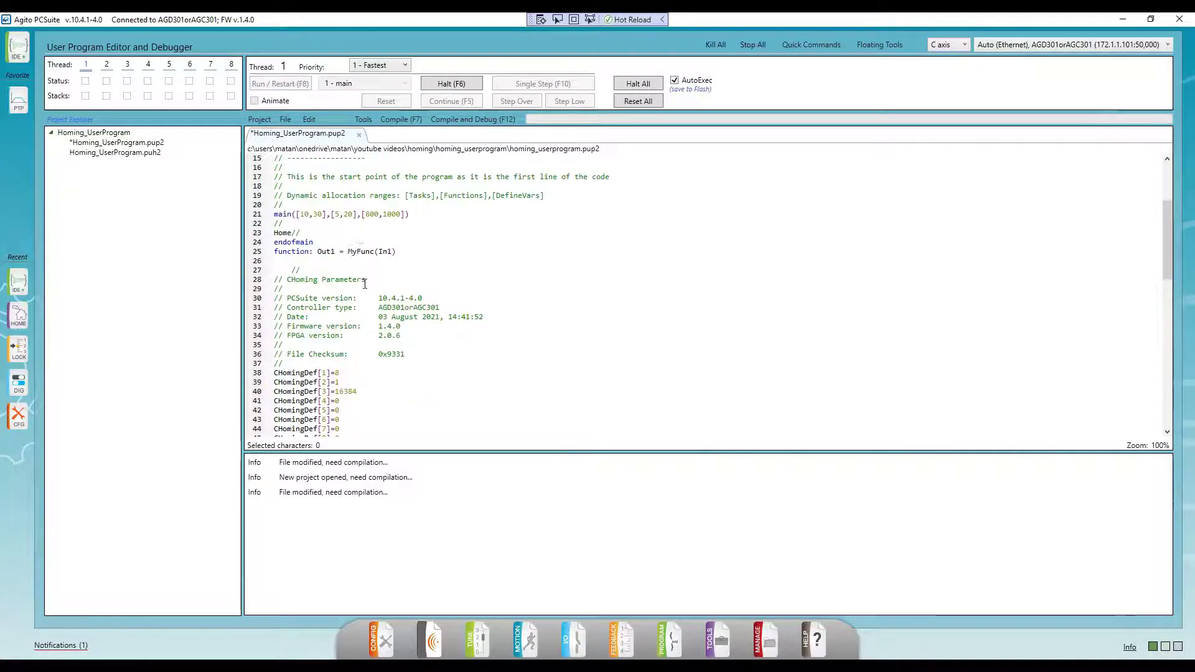
{"action": "double_click", "coordinate": [361, 252]}
{"action": "type", "text": "Home"}
{"action": "double_click", "coordinate": [378, 251]}
{"action": "key", "text": "Delete"}
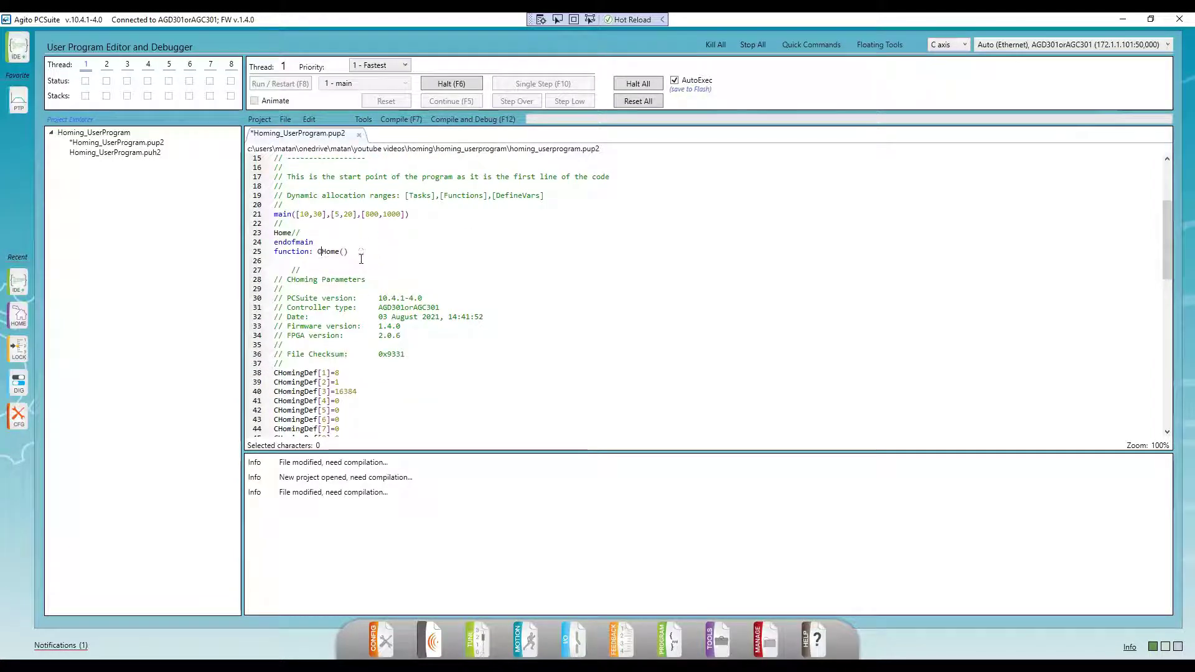
Add CHomingOn = 1 in main after the Home call and save
{"action": "left_click", "coordinate": [324, 242]}
{"action": "key", "text": "Return"}
{"action": "left_click", "coordinate": [321, 232]}
{"action": "key", "text": "Return"}
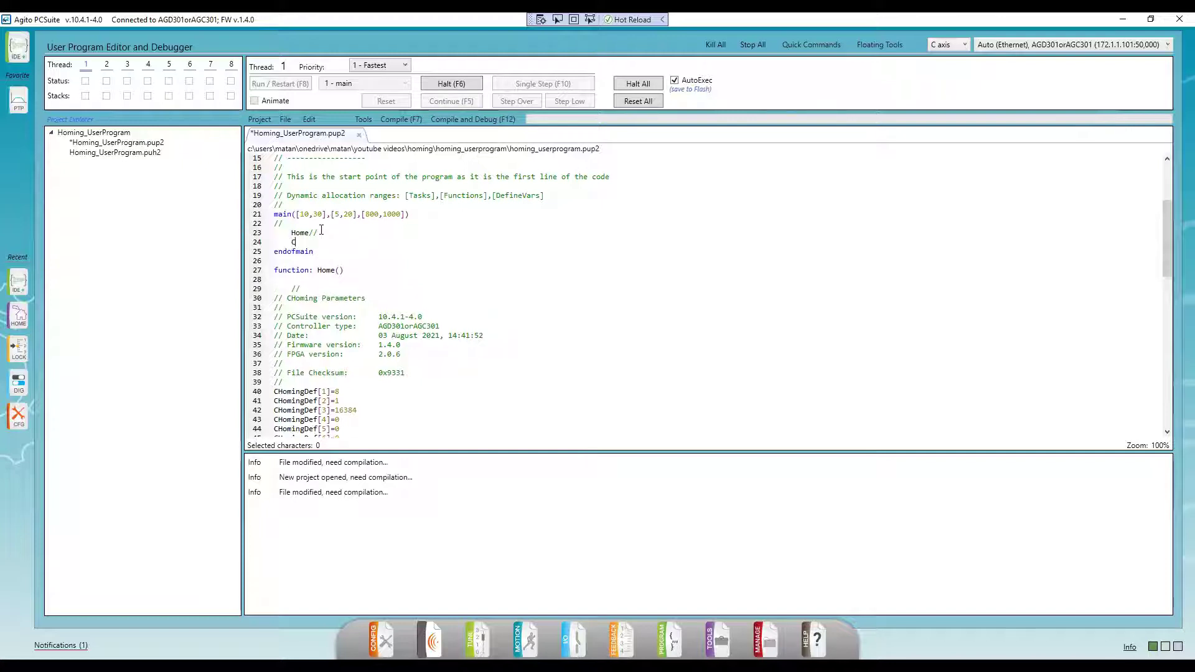
{"action": "type", "text": "CHomingOn = 1"}
{"action": "key", "text": "ctrl+s"}
Compile, fix Home// on line 23 to Home(), then compile and download for debugging
{"action": "left_click", "coordinate": [447, 120]}
{"action": "key", "text": "Delete"}
{"action": "key", "text": "Delete"}
{"action": "type", "text": "()"}
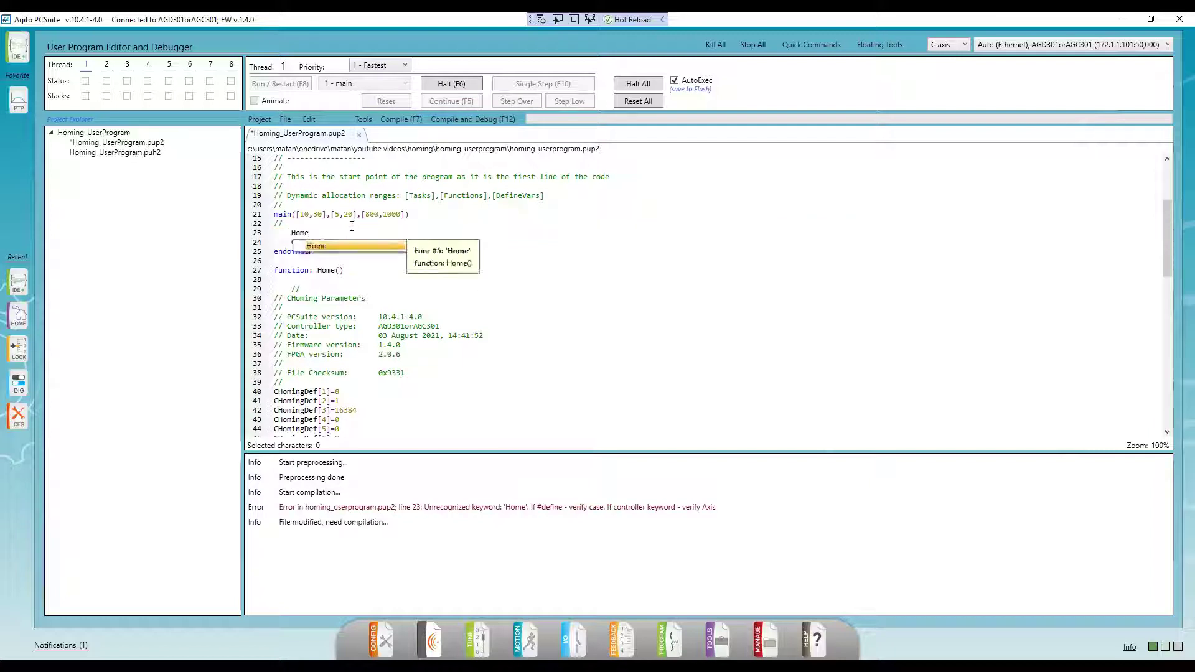
{"action": "left_click", "coordinate": [490, 121]}
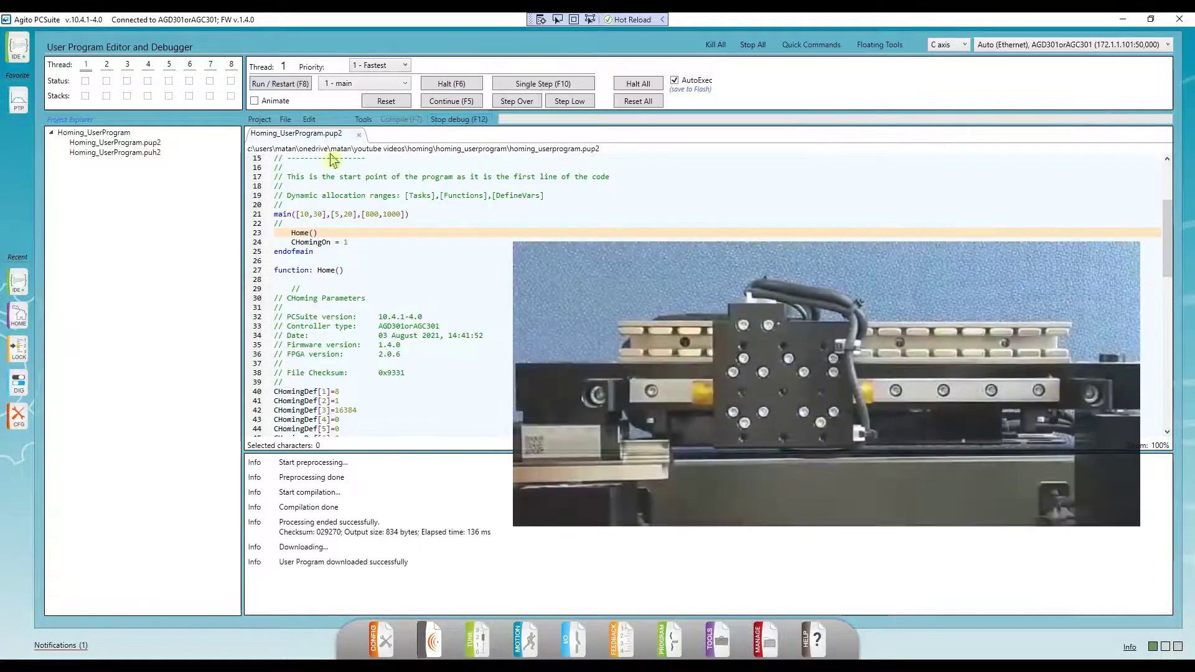
Run the downloaded user program to start homing
{"action": "left_click", "coordinate": [299, 85]}
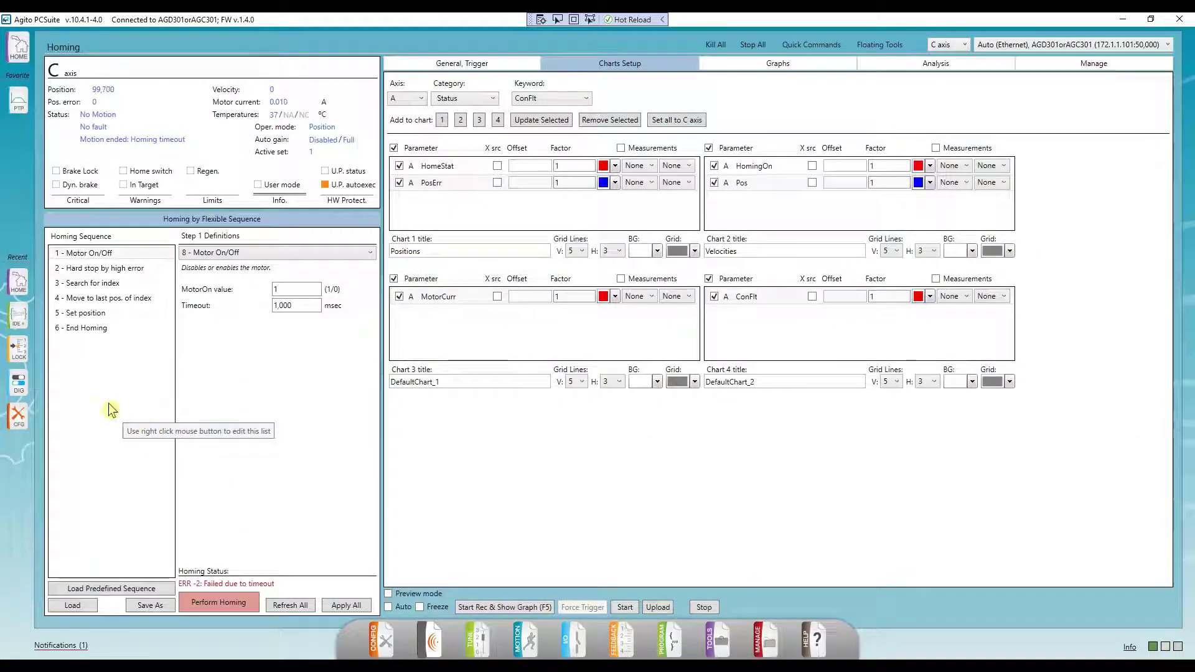
Remove the Search for index and Move to last pos. of index steps
{"action": "left_click", "coordinate": [111, 284]}
{"action": "right_click", "coordinate": [113, 285]}
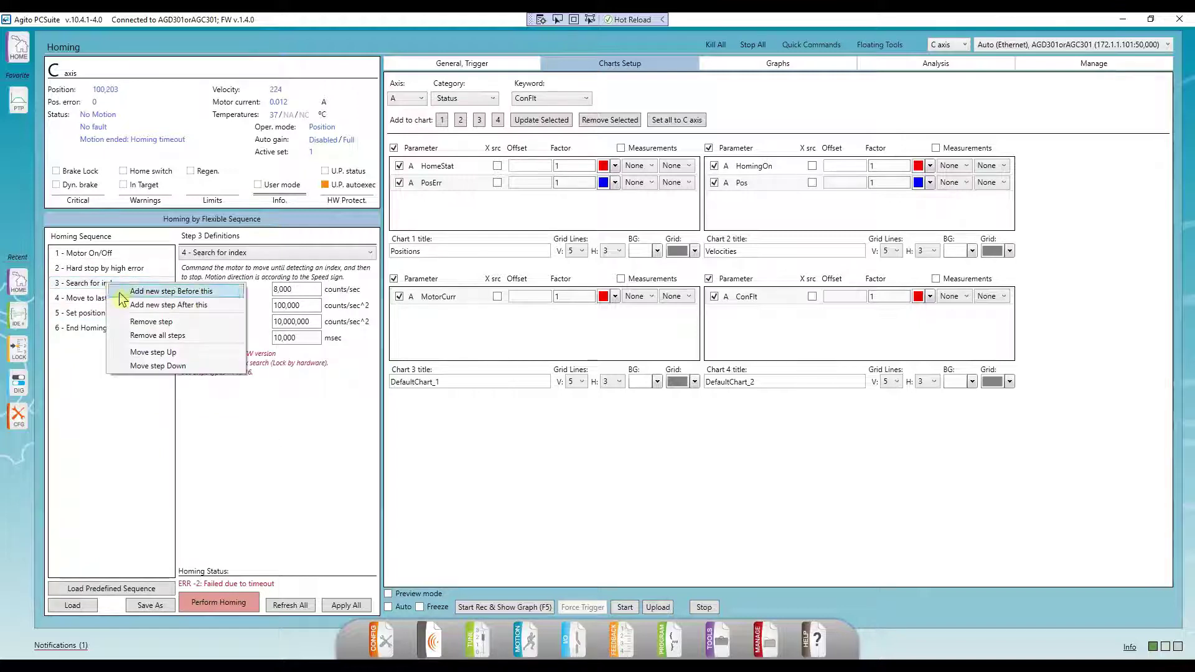
{"action": "left_click", "coordinate": [151, 321]}
{"action": "right_click", "coordinate": [118, 288]}
{"action": "left_click", "coordinate": [153, 322]}
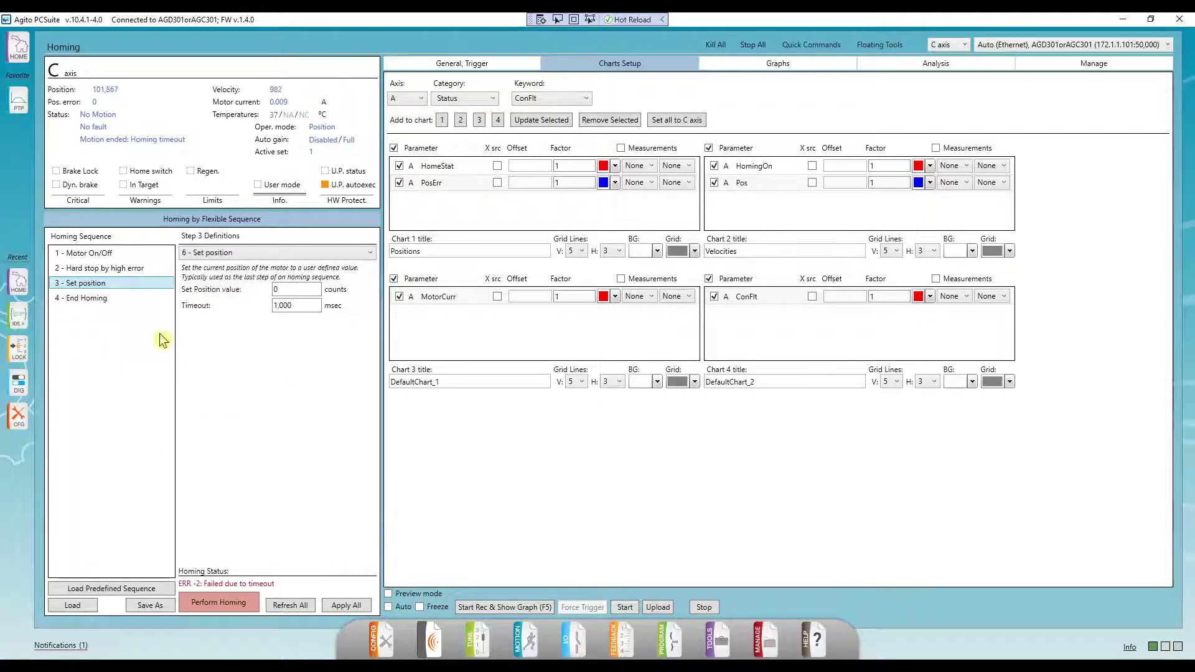
Insert a Configure Position Lock step after Motor On/Off with lock enable 1 and timeout 1000
{"action": "left_click", "coordinate": [96, 253]}
{"action": "right_click", "coordinate": [98, 254]}
{"action": "left_click", "coordinate": [145, 283]}
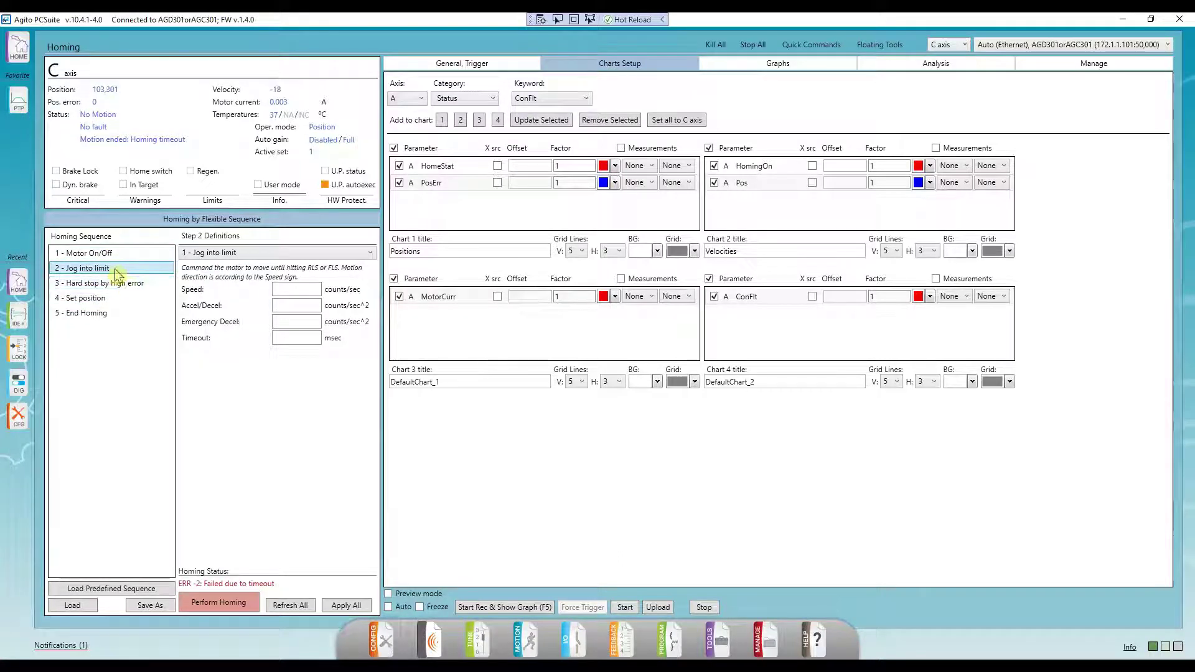
{"action": "left_click", "coordinate": [257, 252]}
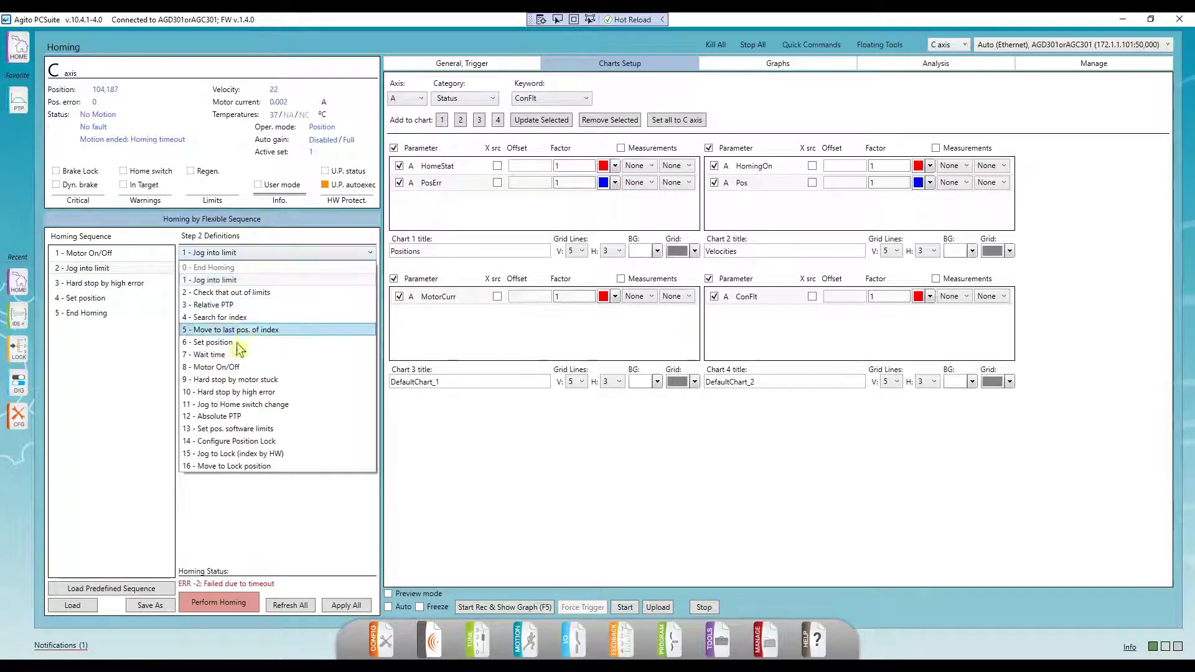
{"action": "left_click", "coordinate": [228, 442]}
{"action": "left_click", "coordinate": [289, 293]}
{"action": "type", "text": "1"}
{"action": "left_click", "coordinate": [292, 315]}
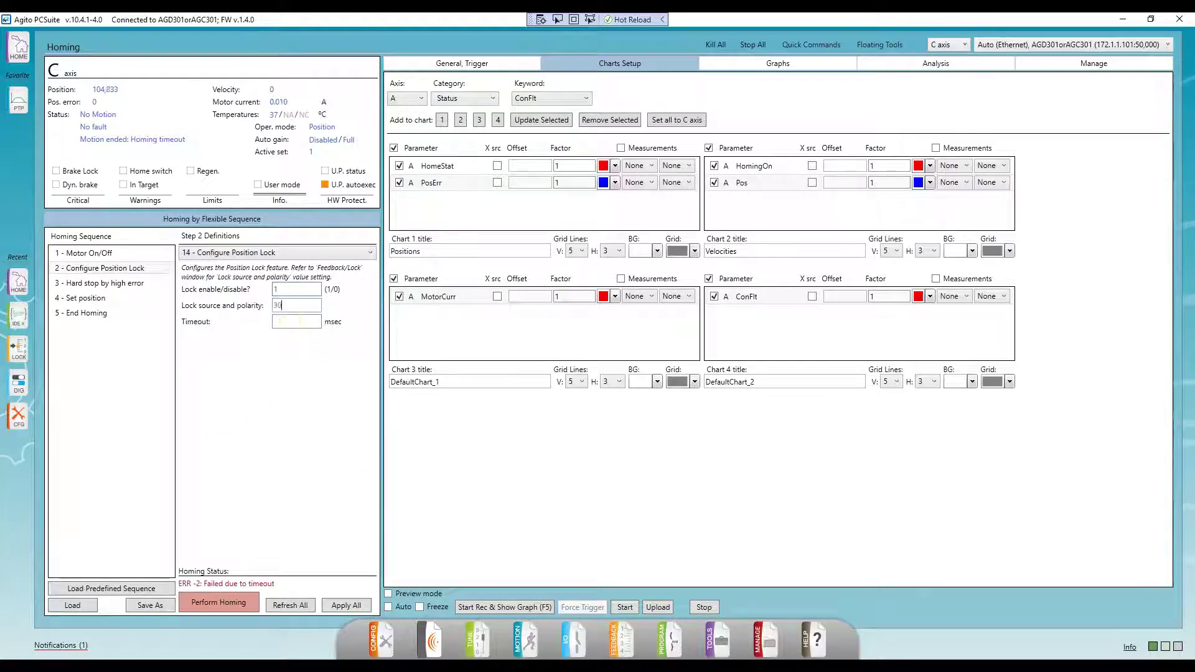
{"action": "type", "text": "1000"}
Add a Jog to Lock (index by HW) step: speed 100,000, accel/decel 100,000, timeout 1,000
{"action": "right_click", "coordinate": [108, 286]}
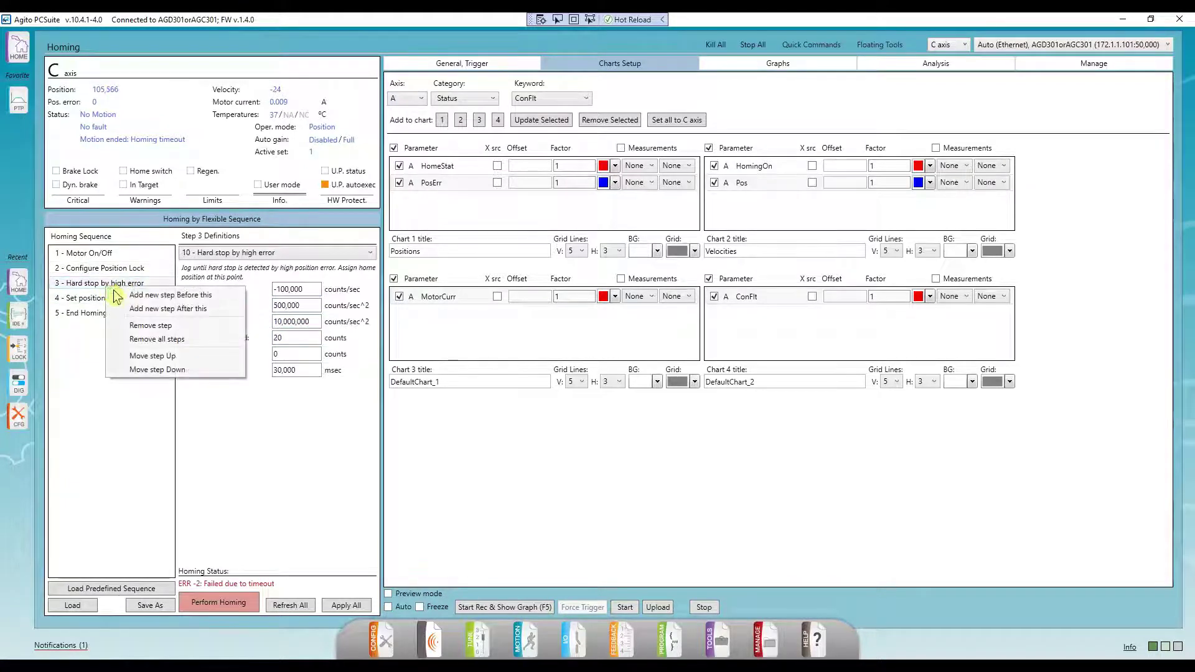
{"action": "left_click", "coordinate": [163, 308]}
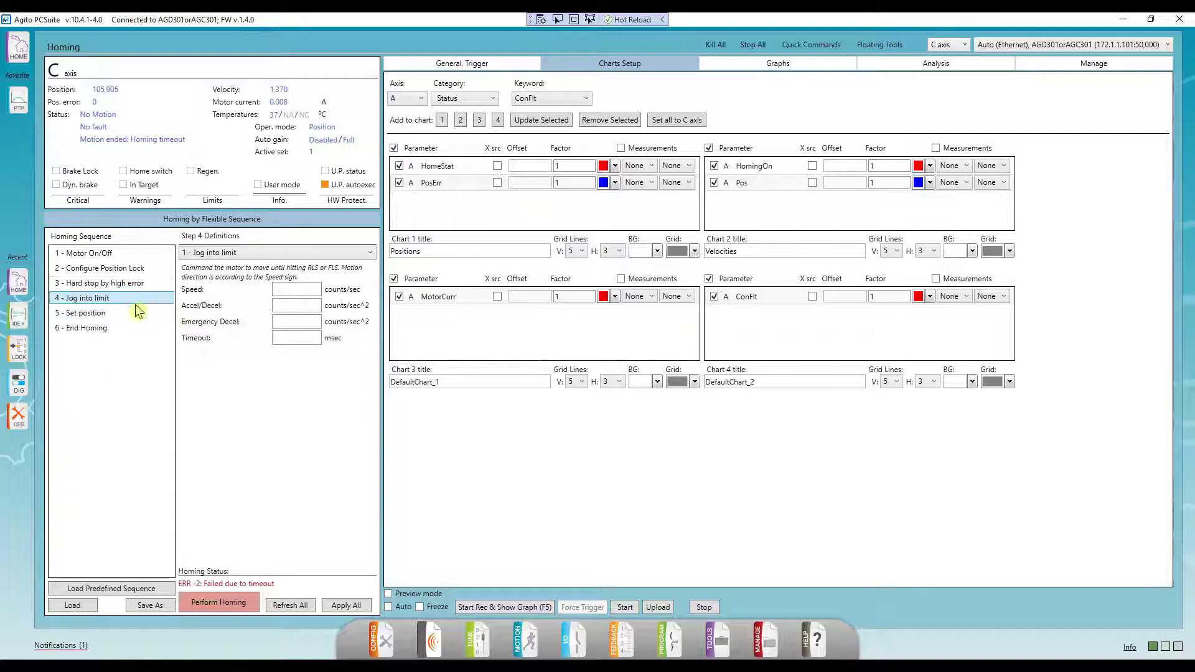
{"action": "left_click", "coordinate": [260, 254]}
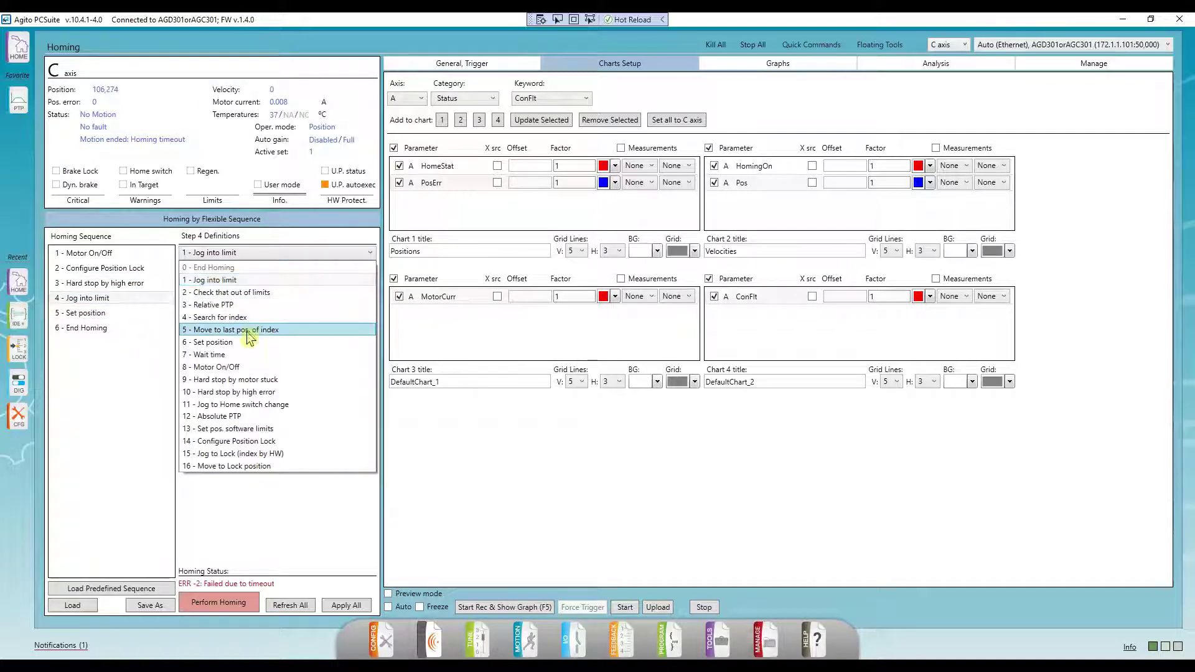
{"action": "left_click", "coordinate": [264, 386]}
{"action": "left_click", "coordinate": [310, 290]}
{"action": "type", "text": "100,000"}
{"action": "key", "text": "Tab"}
{"action": "type", "text": "100,000"}
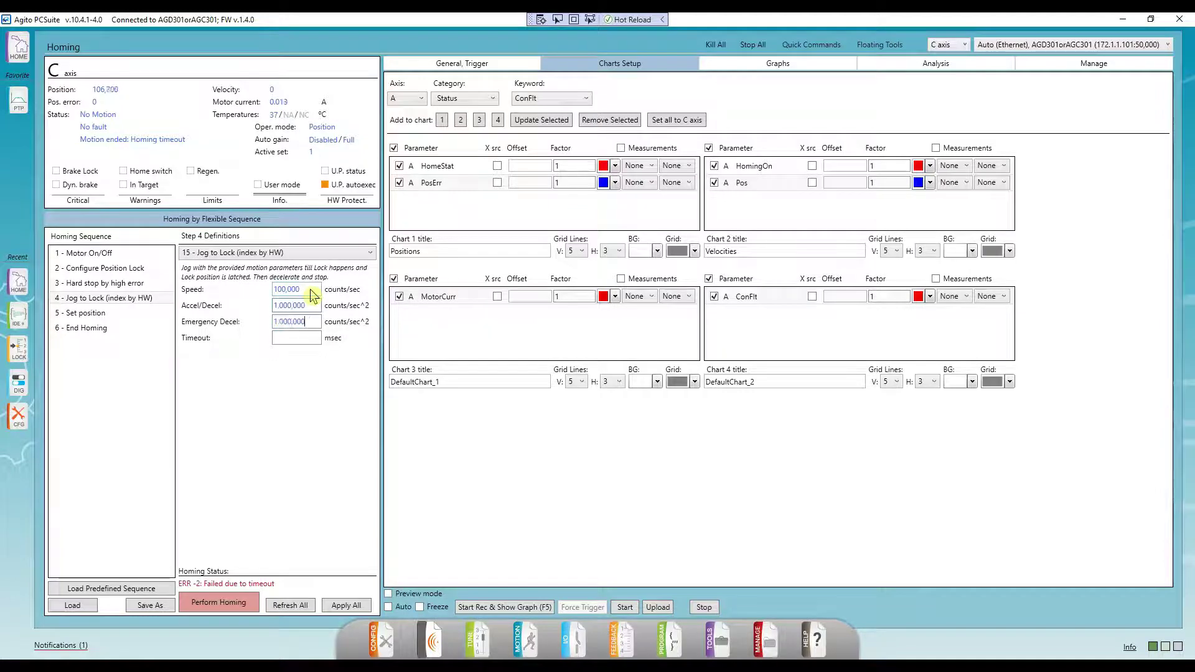
{"action": "key", "text": "Tab"}
{"action": "type", "text": "1,000"}
Add a Move to Lock position step with value 10,000 and start Perform Homing
{"action": "right_click", "coordinate": [87, 297]}
{"action": "left_click", "coordinate": [124, 322]}
{"action": "left_click", "coordinate": [249, 252]}
{"action": "left_click", "coordinate": [255, 373]}
{"action": "left_click", "coordinate": [294, 304]}
{"action": "type", "text": "10,000"}
{"action": "key", "text": "Tab"}
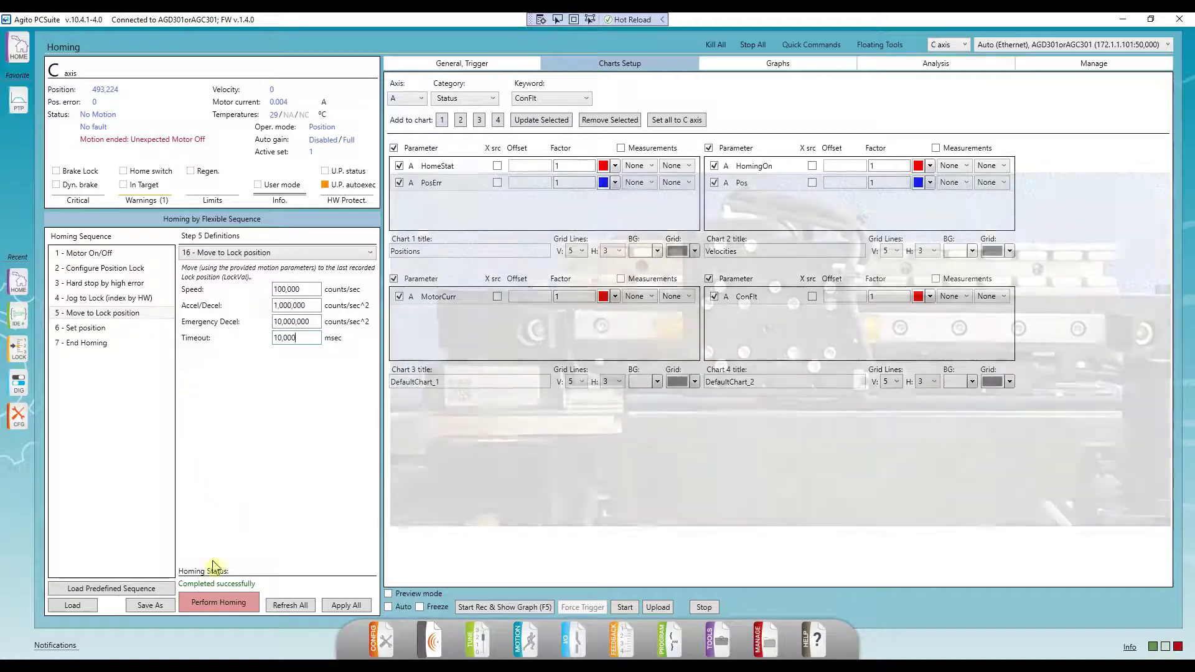
{"action": "left_click", "coordinate": [210, 602]}
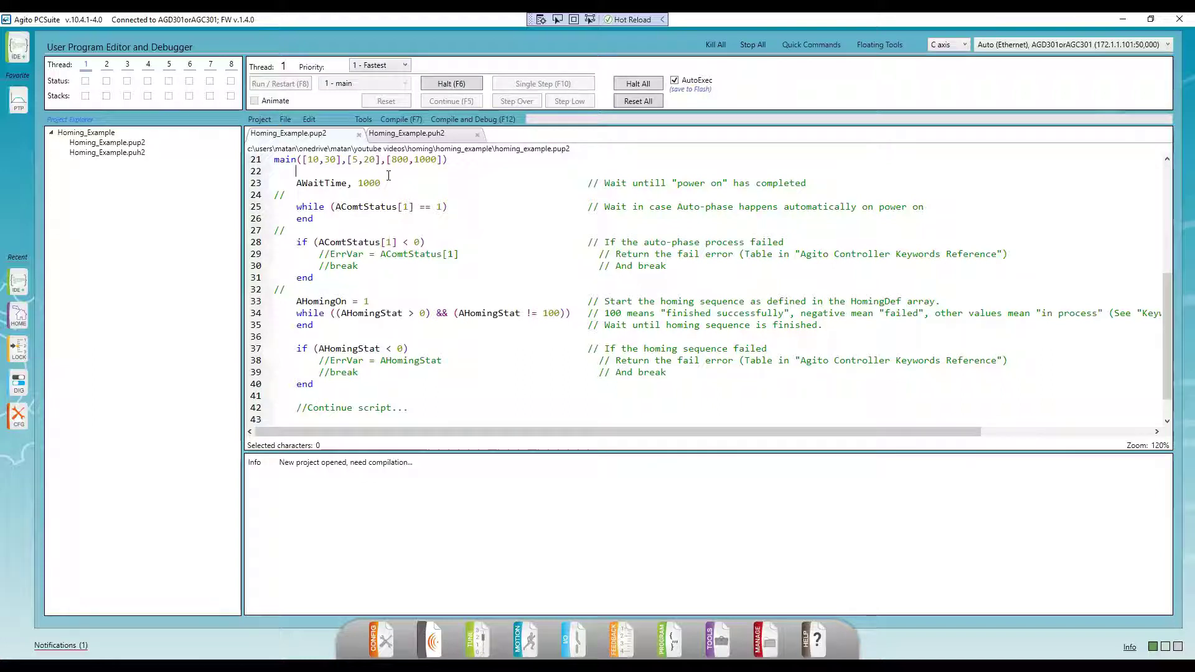
{"action": "scroll", "coordinate": [389, 176], "scroll_direction": "up", "scroll_amount": 4, "text": "ctrl"}
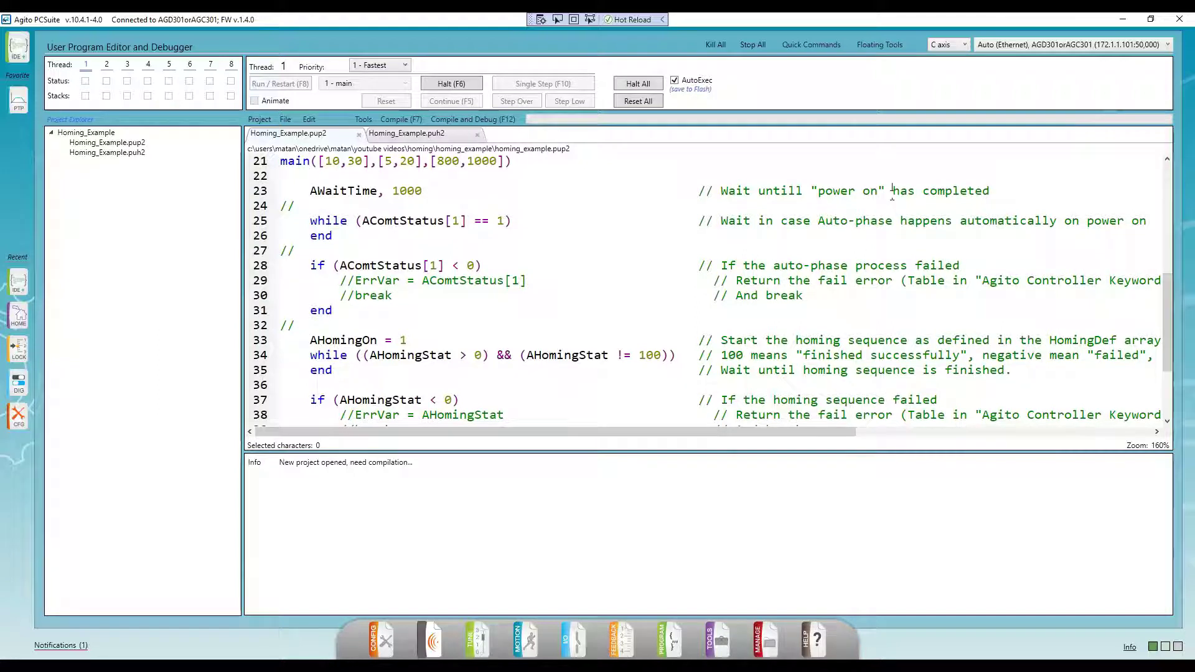
{"action": "left_click_drag", "start_coordinate": [726, 219], "coordinate": [1058, 226]}
{"action": "left_click", "coordinate": [421, 225]}
{"action": "left_click_drag", "start_coordinate": [389, 259], "coordinate": [334, 311]}
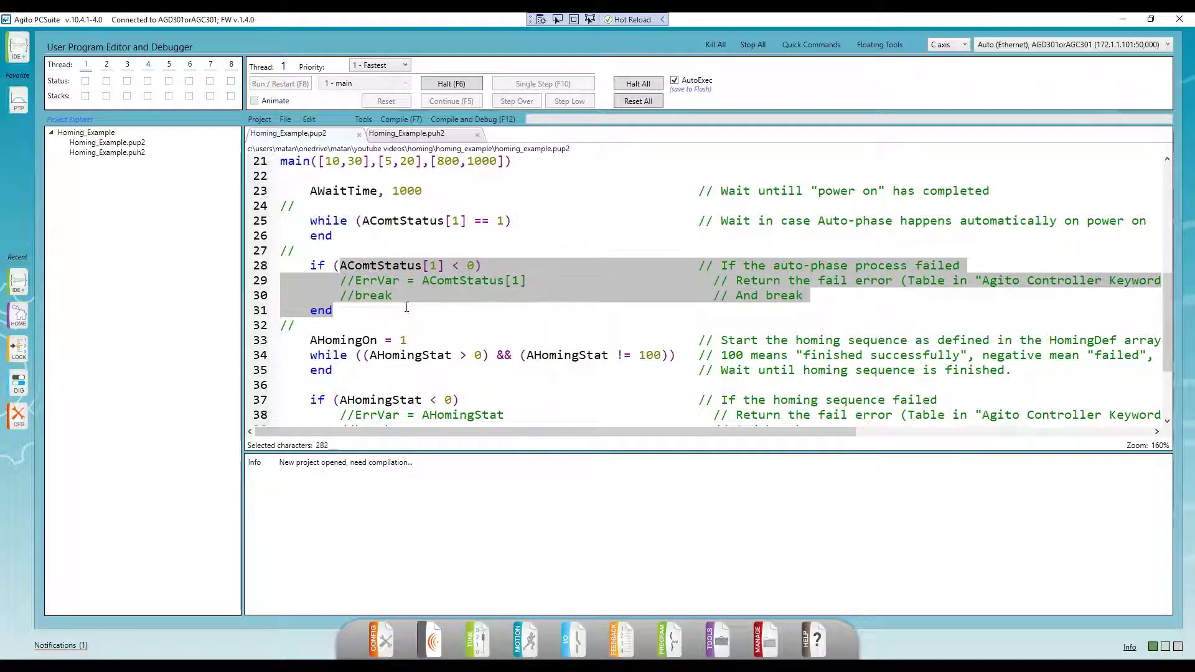
{"action": "scroll", "coordinate": [481, 297], "scroll_direction": "down", "scroll_amount": 2}
{"action": "triple_click", "coordinate": [356, 250]}
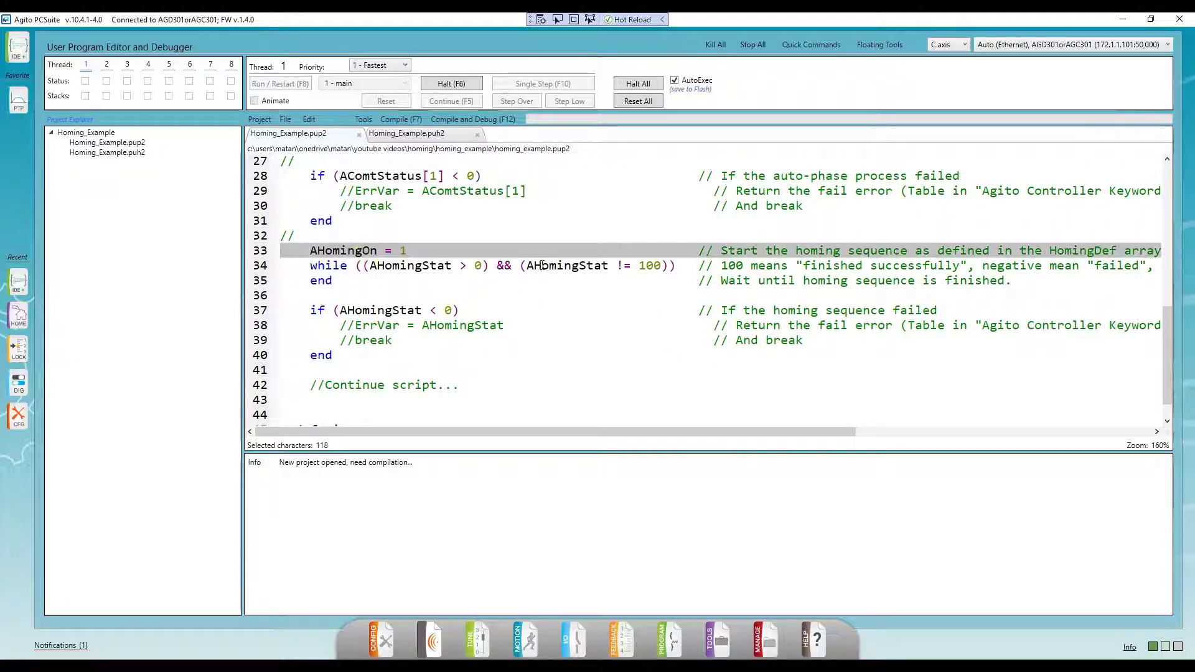
{"action": "mouse_move", "coordinate": [828, 432]}
{"action": "left_mouse_down"}
{"action": "mouse_move", "coordinate": [894, 431]}
{"action": "mouse_move", "coordinate": [824, 430]}
{"action": "left_mouse_up"}
{"action": "left_click", "coordinate": [600, 288]}
{"action": "left_click_drag", "start_coordinate": [512, 280], "coordinate": [480, 264]}
{"action": "left_click", "coordinate": [521, 267]}
{"action": "left_click_drag", "start_coordinate": [704, 430], "coordinate": [720, 395]}
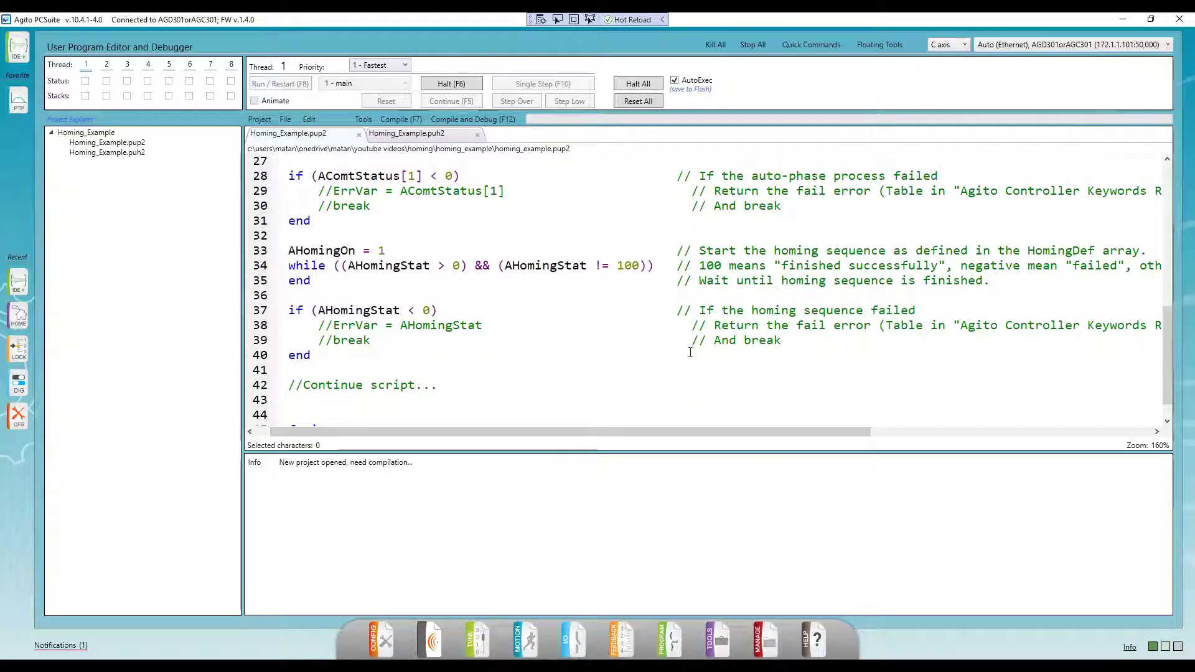
{"action": "left_click_drag", "start_coordinate": [443, 431], "coordinate": [422, 432]}
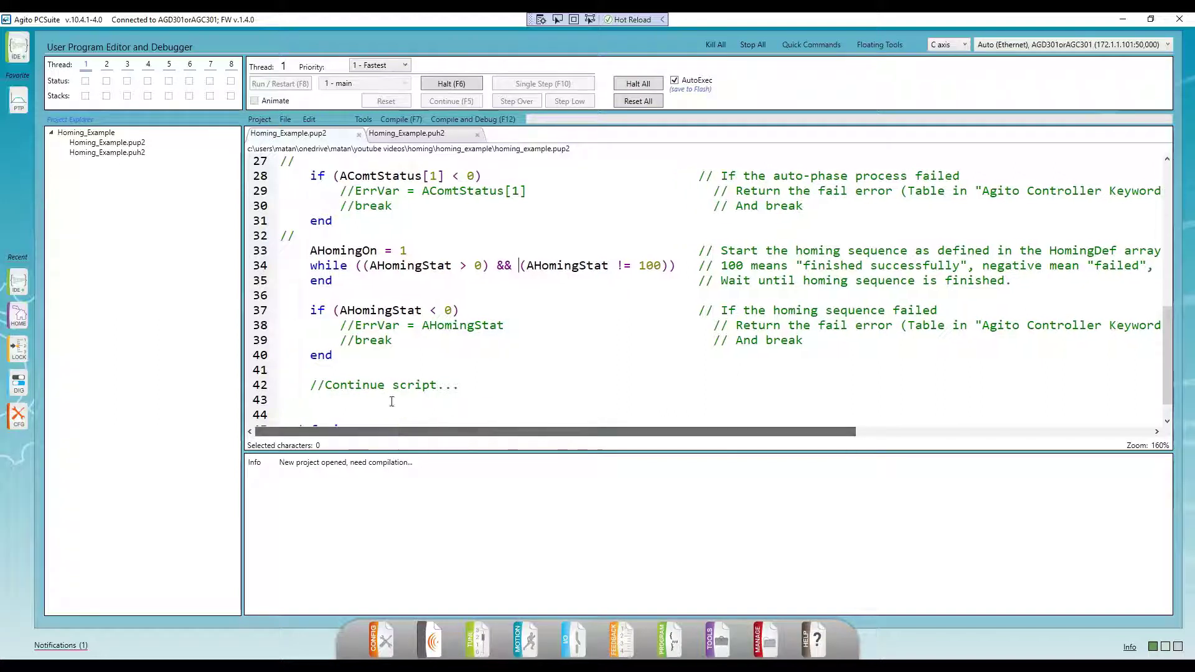
{"action": "left_click_drag", "start_coordinate": [387, 386], "coordinate": [394, 385]}
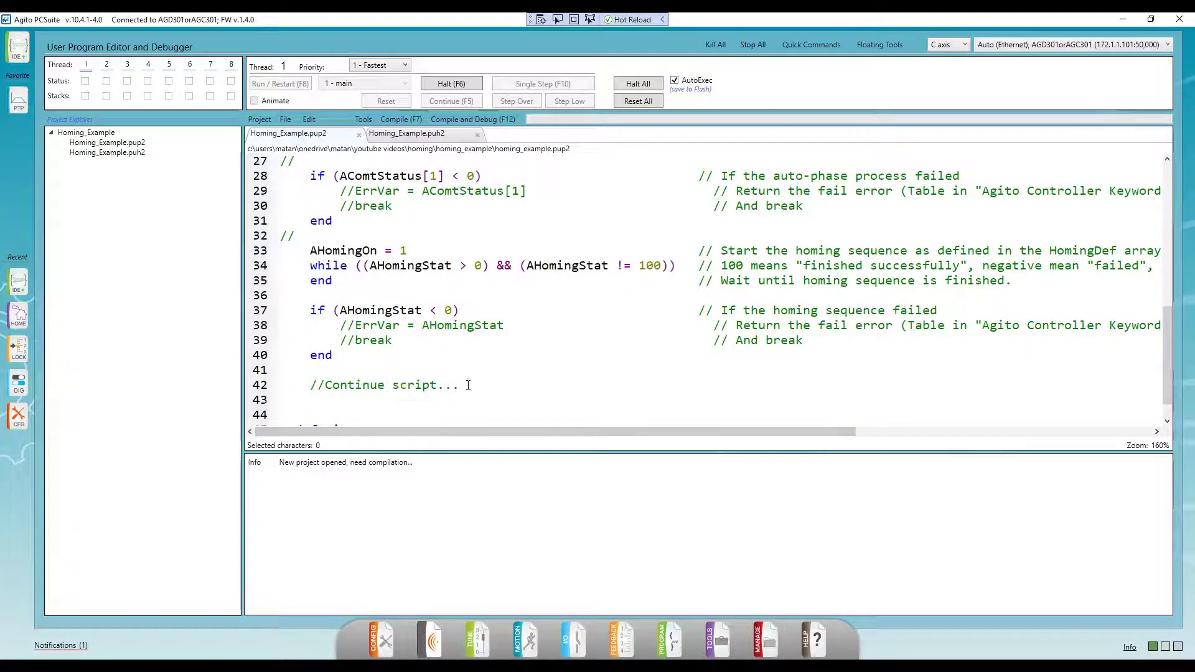